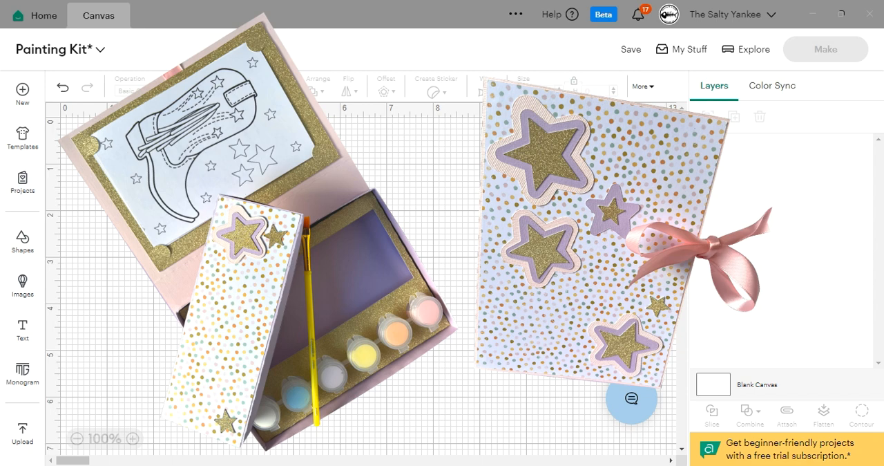
Step: Place the painting kit file on the canvas and set its width to 28 in with proportions locked
key("ctrl+v")
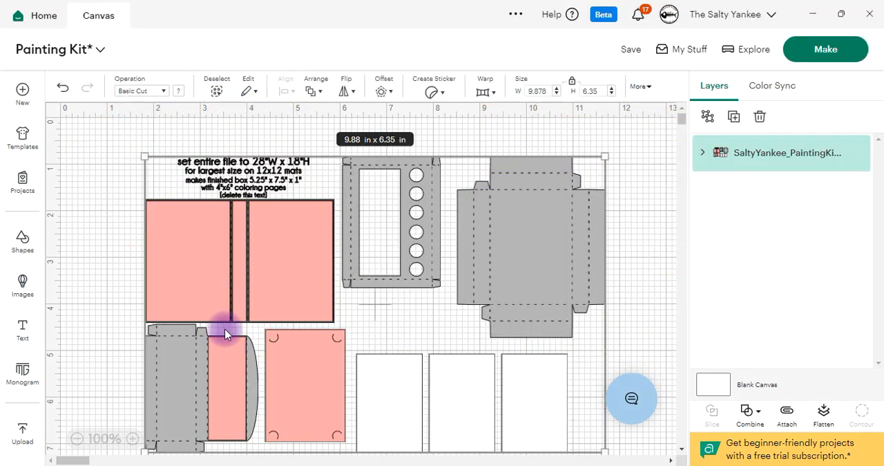
left_click(132, 438)
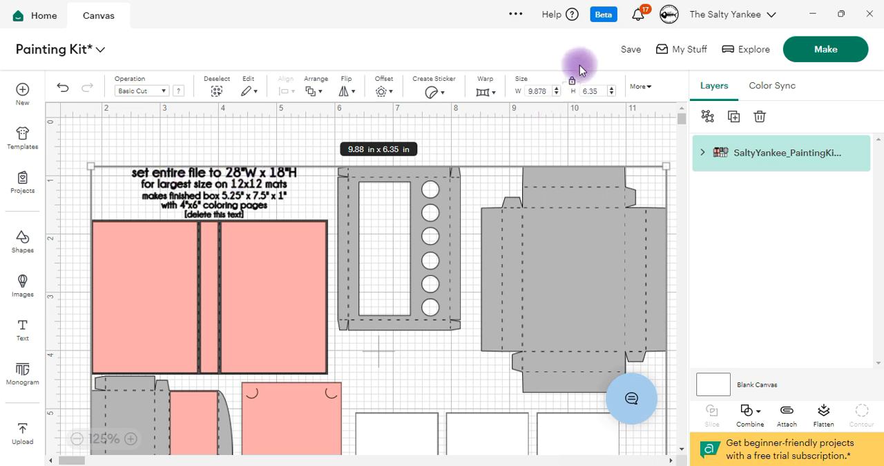
double_click(546, 91)
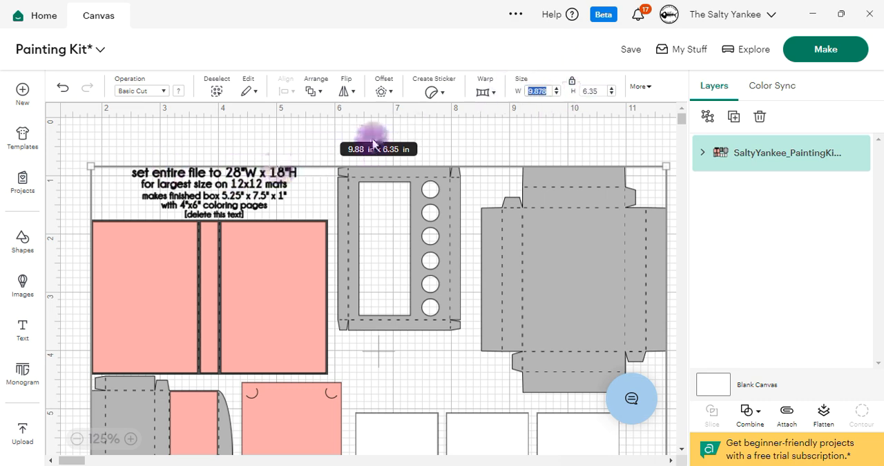
type("28")
key("Return")
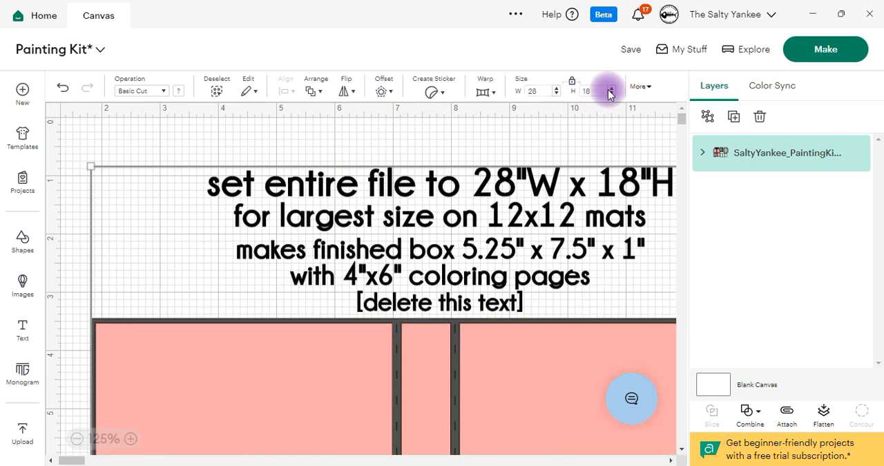
Step: Ungroup the painting kit file and delete the sizing instruction text above the pink cover panels
left_click(76, 438)
left_click(76, 438)
left_click(76, 437)
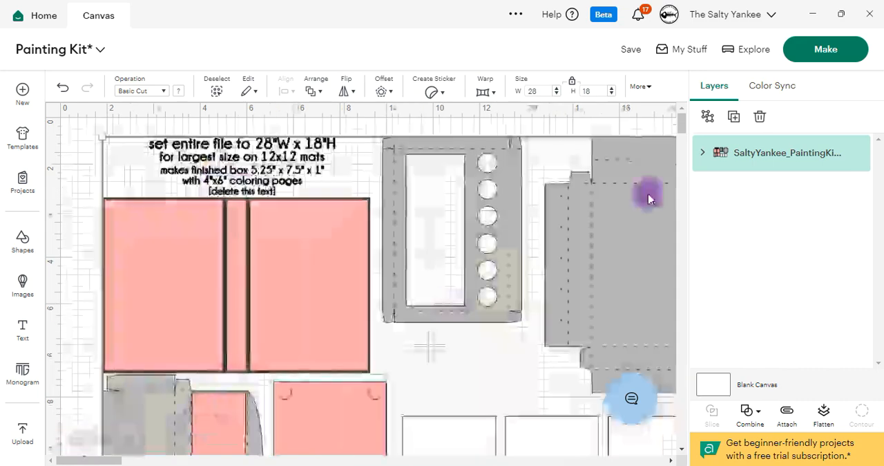
left_click(708, 118)
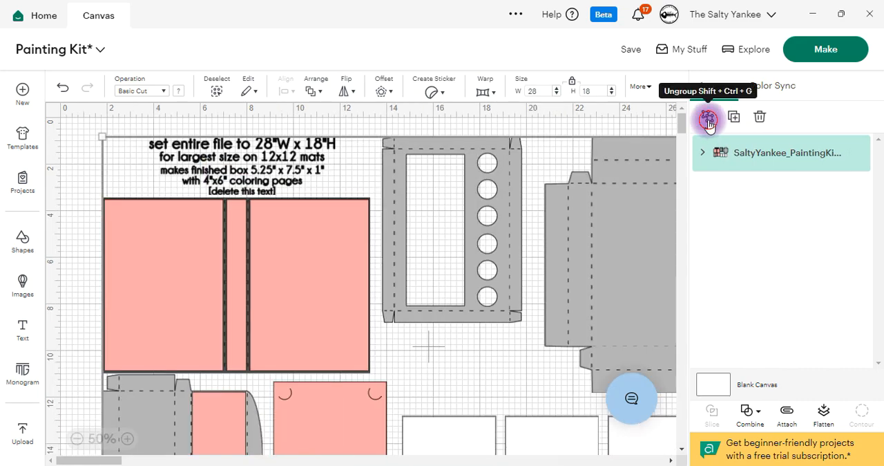
left_click(86, 187)
left_click_drag(217, 148, 158, 148)
key("Delete")
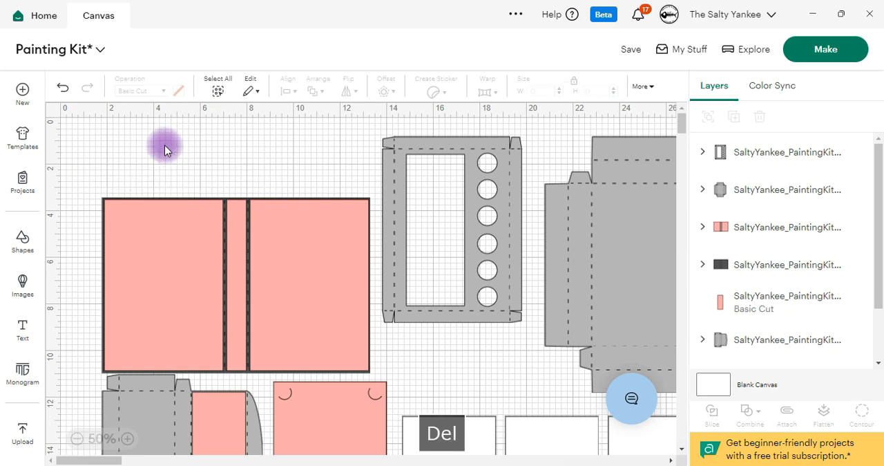
Step: Attach the score lines to the large gray box base and move it to the empty canvas area beside the other pieces
left_click(76, 438)
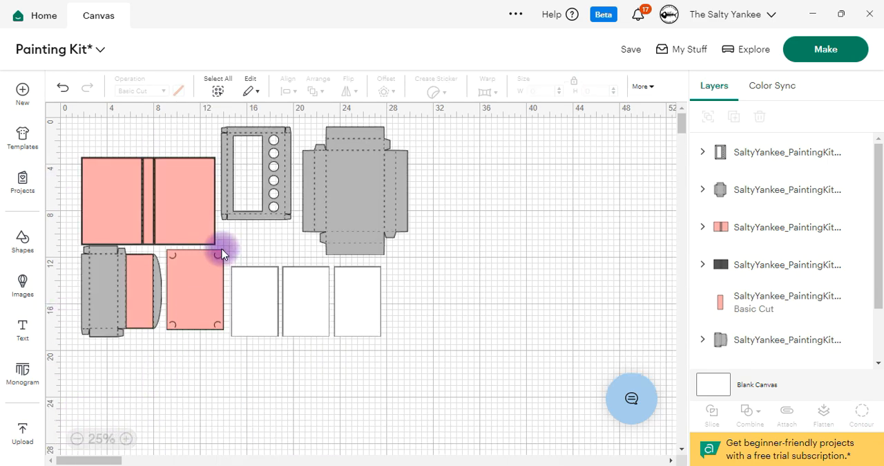
left_click(126, 438)
left_click_drag(114, 460, 87, 460)
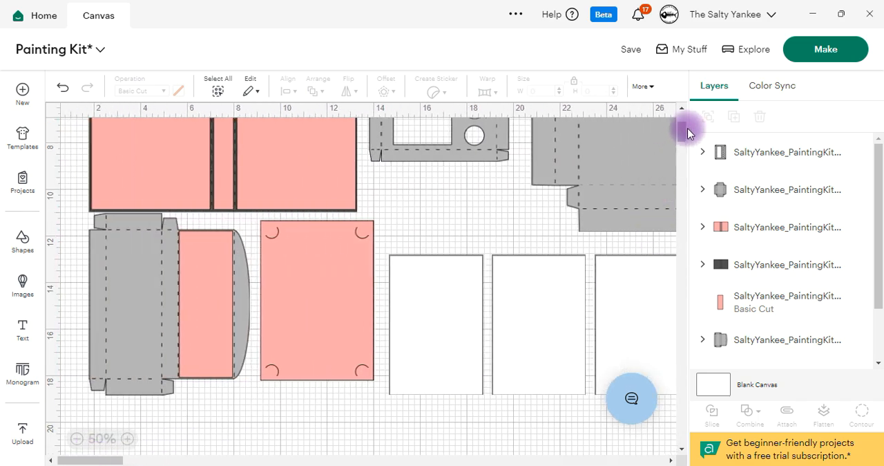
left_click_drag(684, 129, 680, 124)
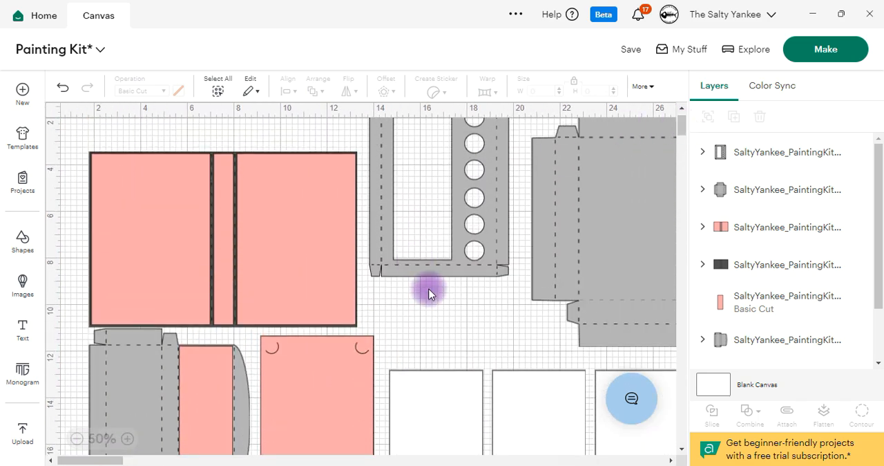
left_click(76, 437)
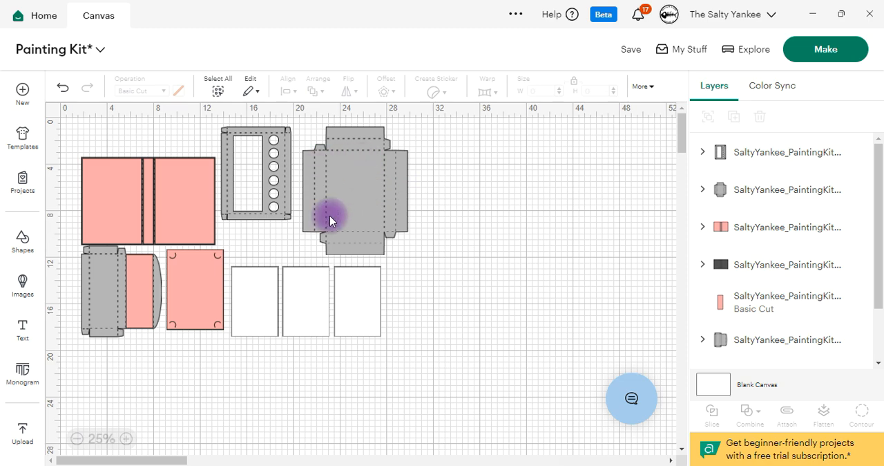
left_click(373, 191)
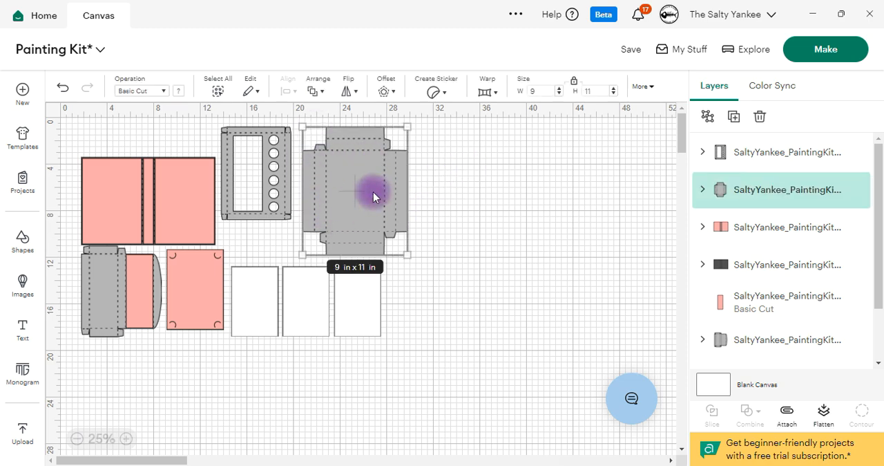
left_click(784, 412)
left_click_drag(354, 170, 558, 179)
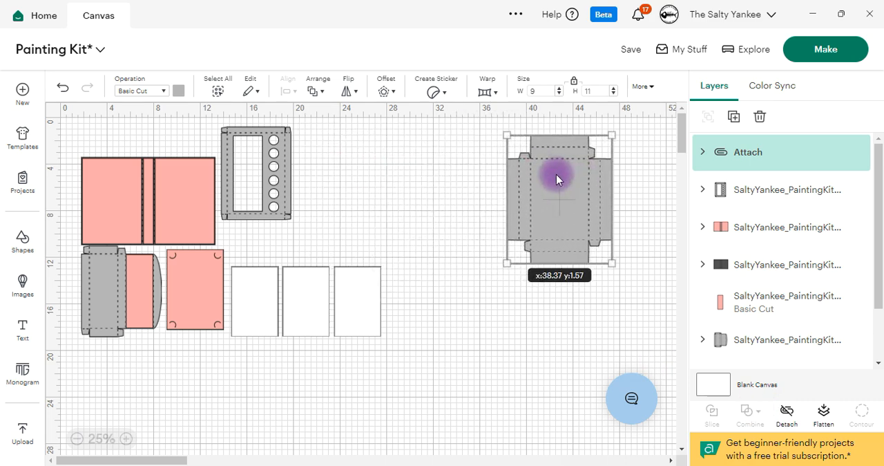
Step: Attach the layers of the gray tray insert with six paint holes and place it below the box base
left_click(268, 164)
left_click(786, 414)
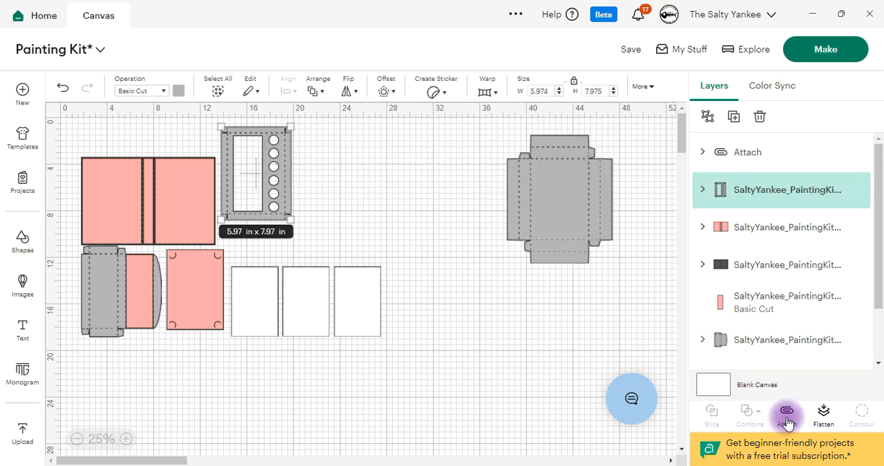
left_click_drag(272, 142, 608, 297)
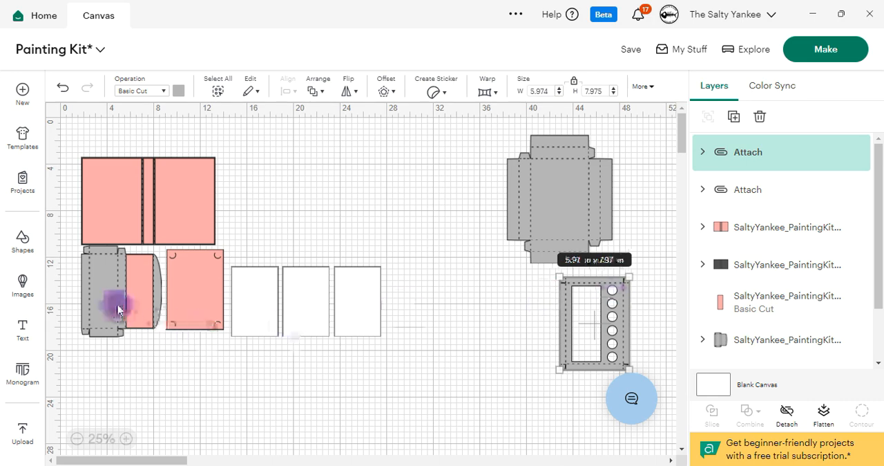
Step: Move the gray piece with the curved flap next to the tray insert and attach its score lines
left_click(148, 311)
left_click_drag(148, 311, 483, 303)
left_click(787, 413)
Step: Attach the pink panel with the four corner slits and move it beside the box base
left_click(187, 283)
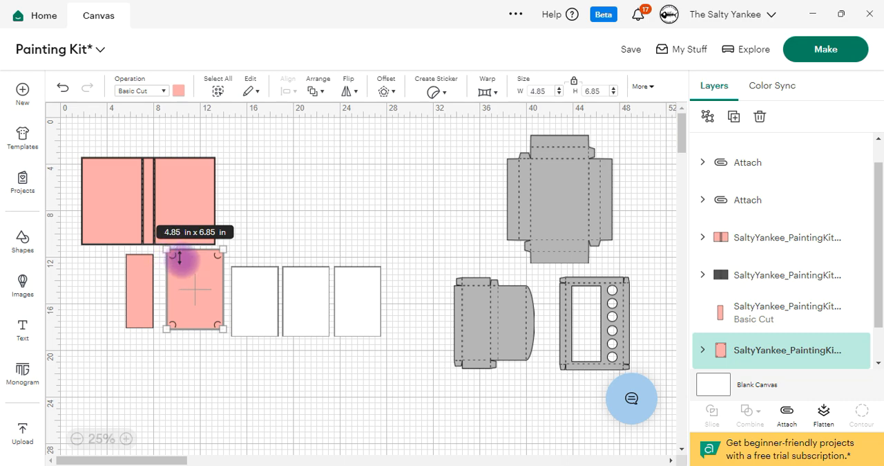
left_click(786, 413)
left_click_drag(164, 280, 407, 209)
Step: Move the pink cover panels off the dark cover, attach the cover's score lines, and line it up beside the corner-slit panel
left_click_drag(184, 181, 191, 365)
left_click(178, 204)
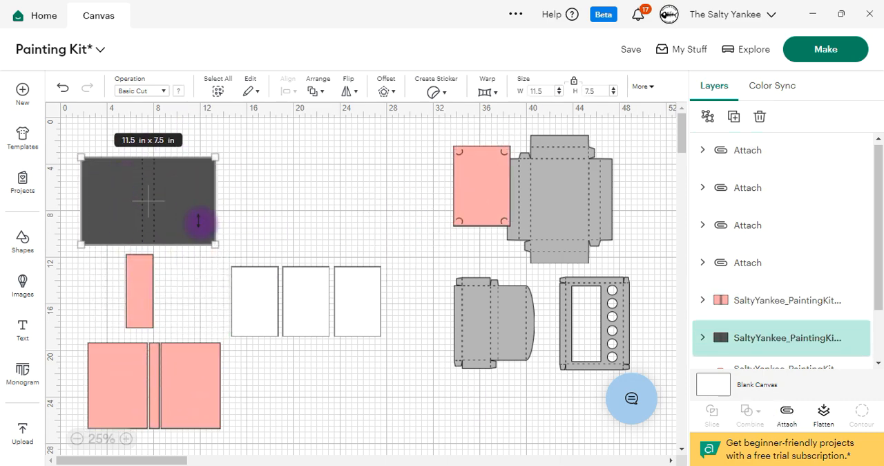
left_click(786, 413)
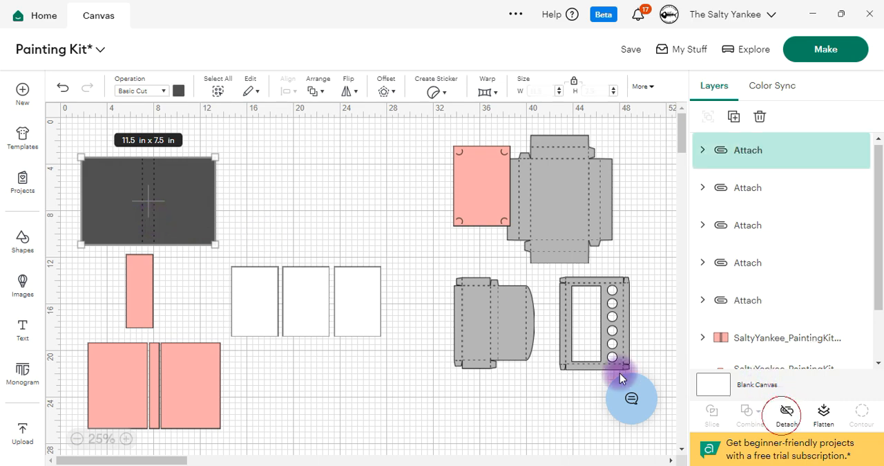
left_click_drag(181, 203, 401, 190)
left_click_drag(502, 187, 491, 184)
left_click(471, 260)
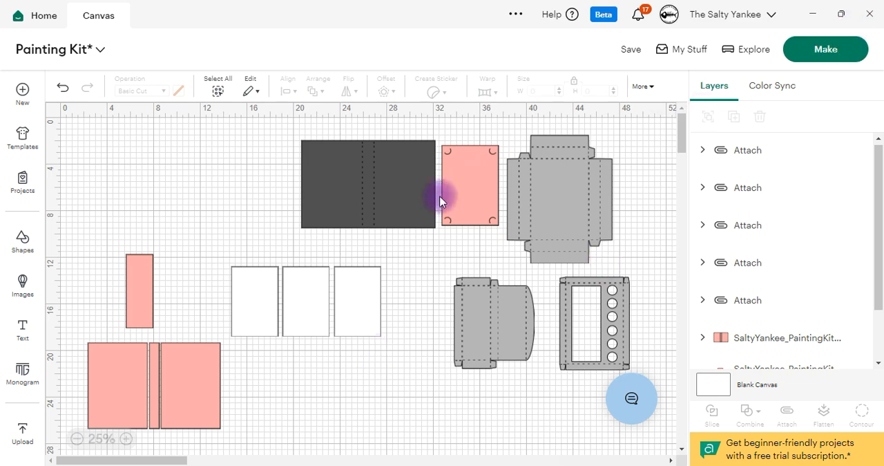
Step: Move the grouped pink cover panels back up beside the dark cover and position the small pink panel just below them
left_click_drag(201, 376, 226, 179)
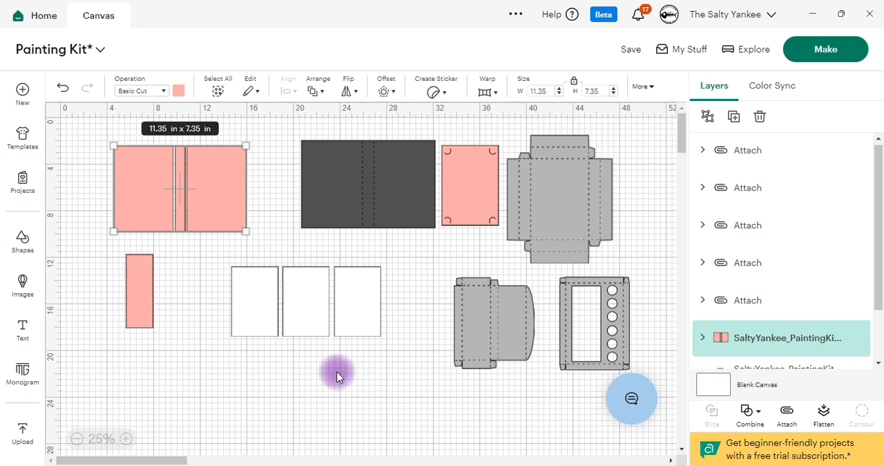
left_click(296, 366)
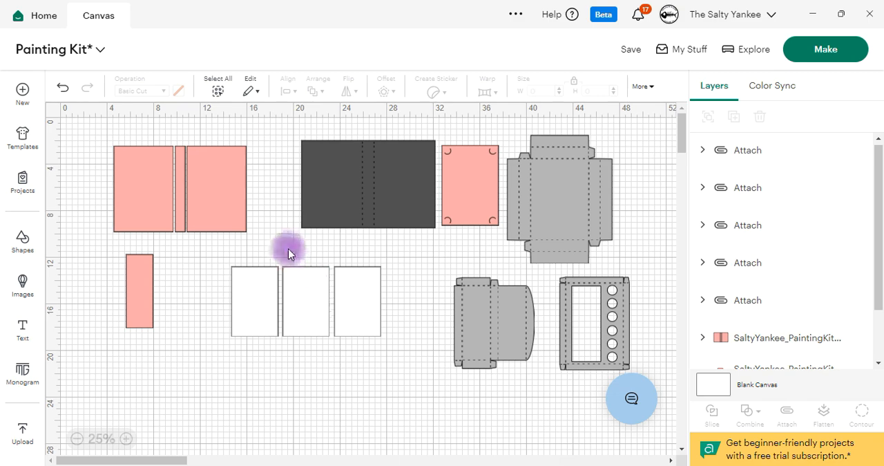
left_click_drag(134, 268, 145, 288)
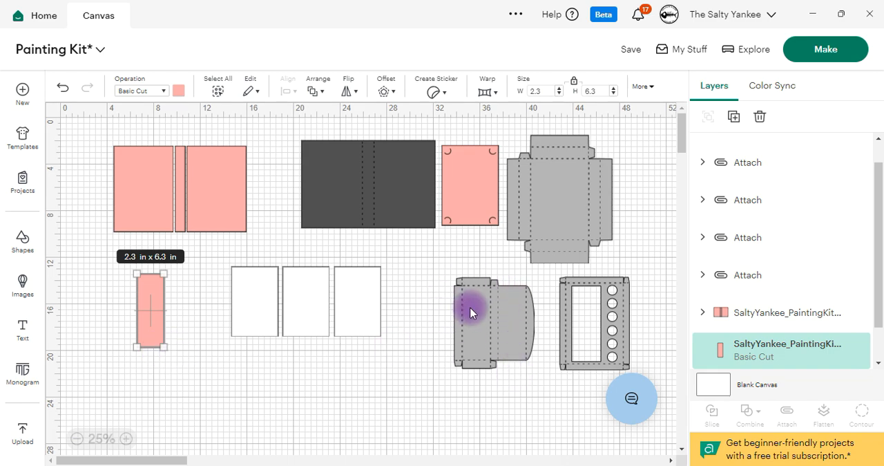
left_click(118, 135)
left_click(148, 173)
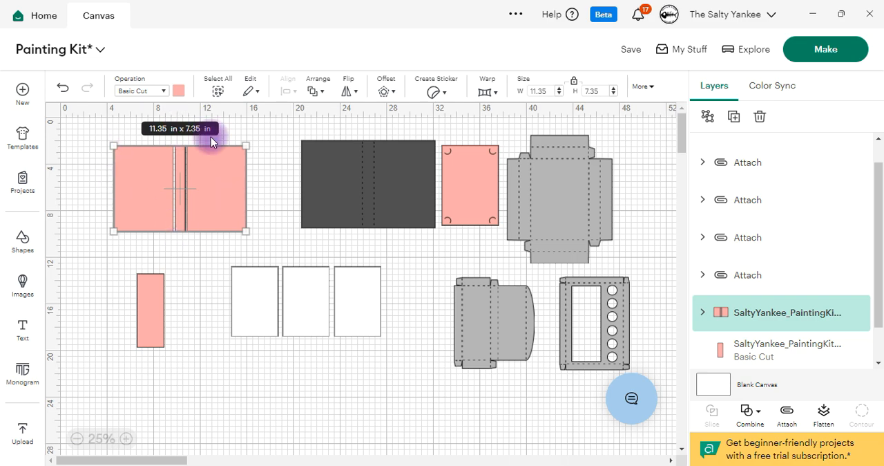
left_click(206, 260)
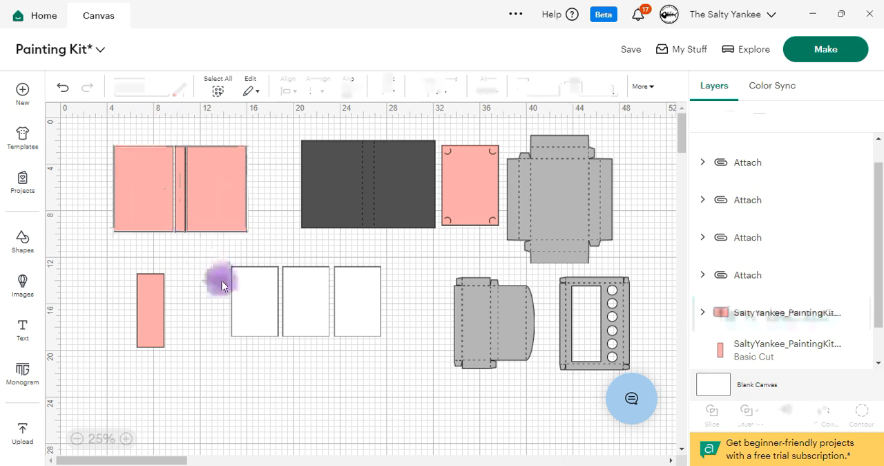
left_click_drag(221, 183, 202, 198)
left_click_drag(156, 310, 137, 294)
left_click(183, 272)
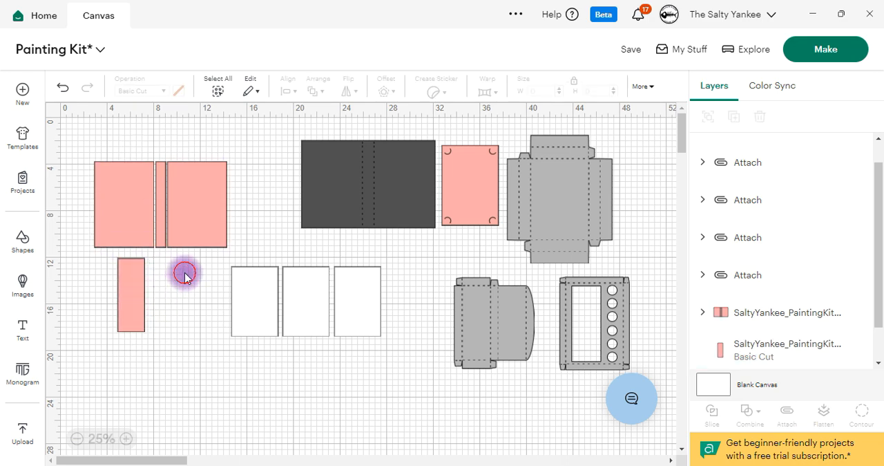
Step: Ungroup the three pink cover panels and spread the two large ones away from the narrow spine strip
left_click(199, 190)
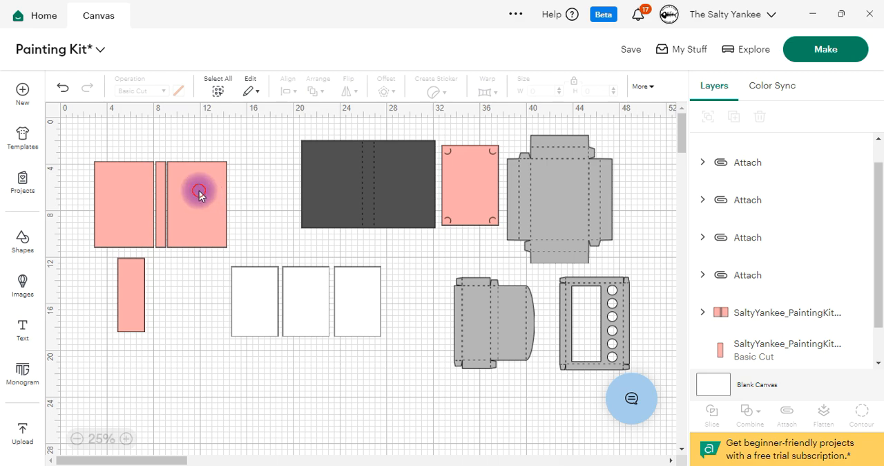
left_click(707, 116)
left_click(152, 375)
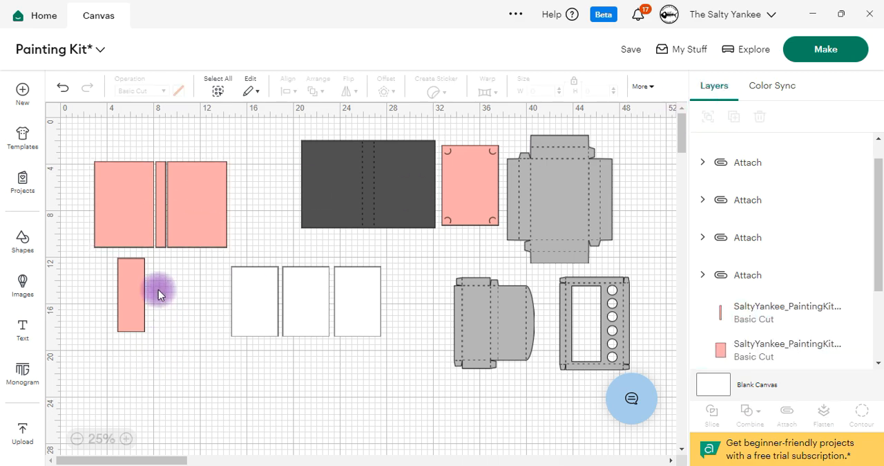
left_click_drag(200, 184, 194, 316)
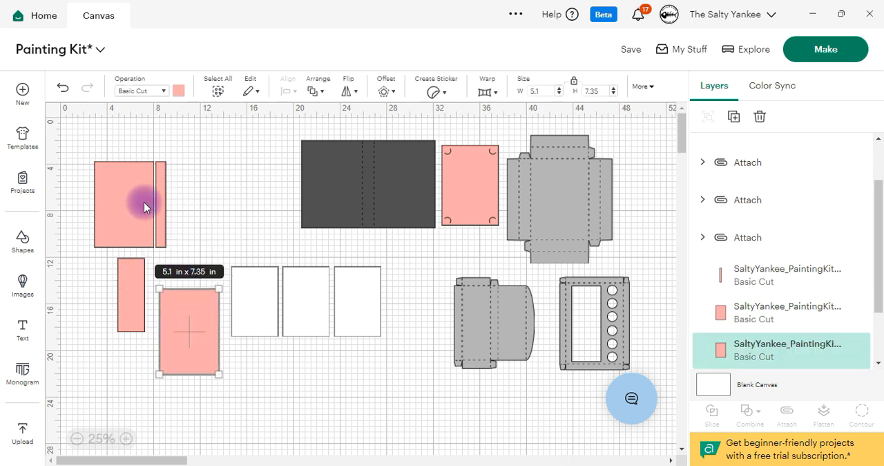
left_click_drag(144, 201, 130, 203)
left_click(168, 187)
Step: Move the lower large pink cover panel up between the narrow spine strip and the dark cover
left_click(184, 319)
left_click(278, 355)
left_click(198, 339)
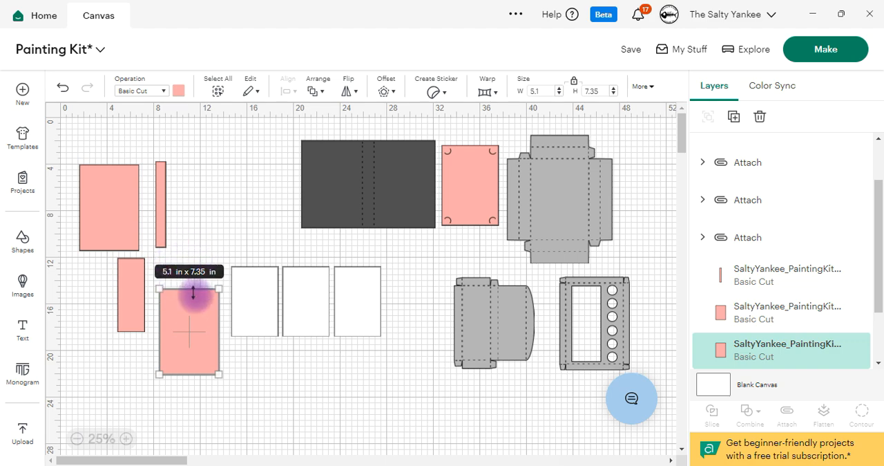
left_click(253, 411)
left_click(203, 332)
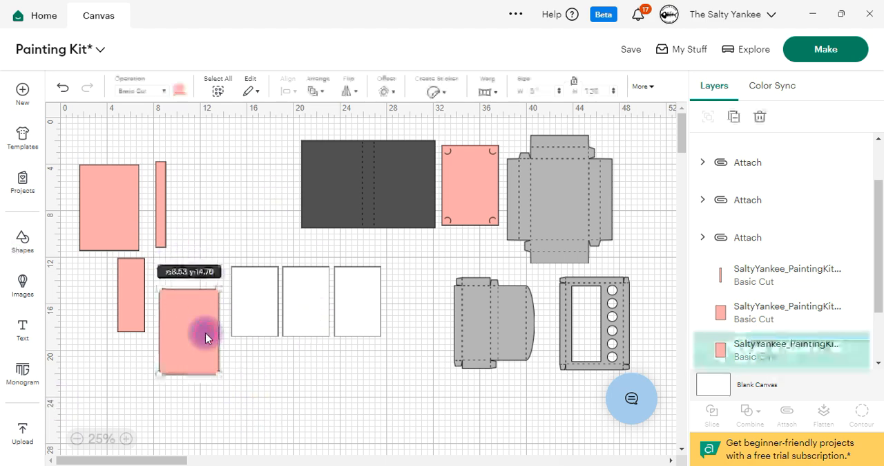
left_click(293, 371)
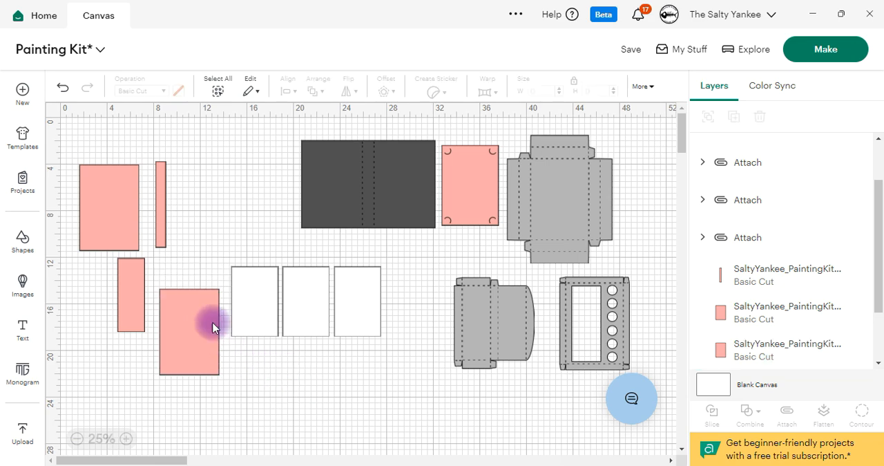
left_click_drag(201, 324, 228, 191)
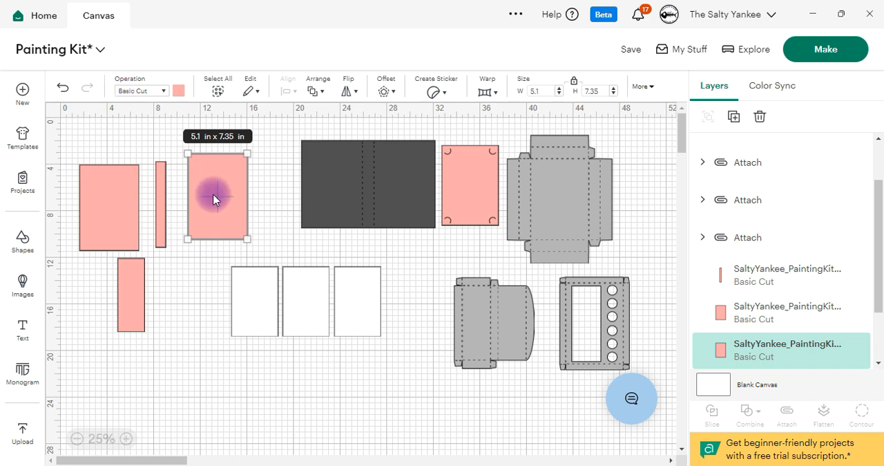
left_click(182, 349)
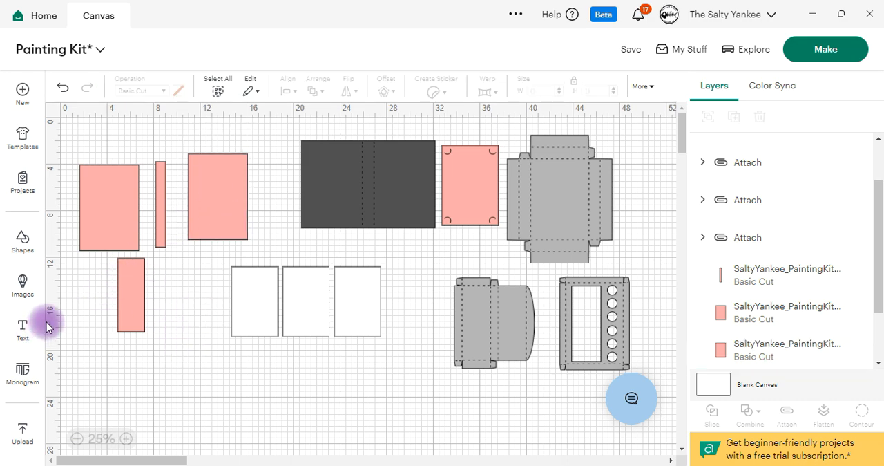
Step: Search the image library for "cowboy boot" and browse the boot designs
left_click(23, 283)
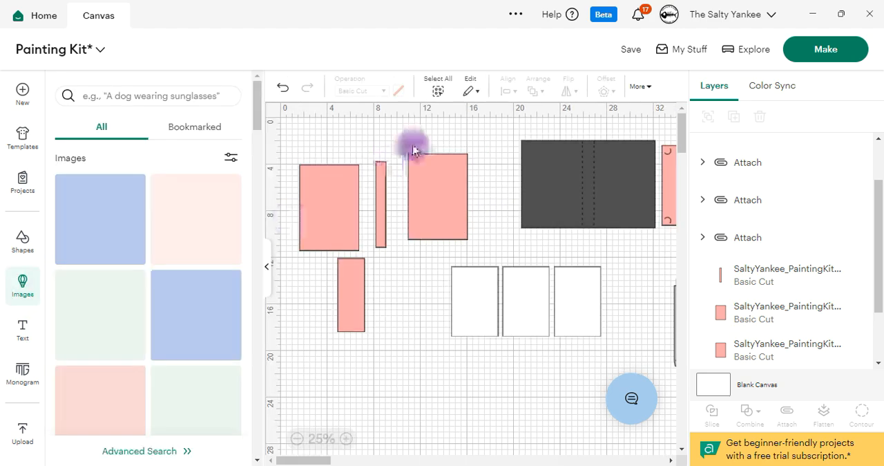
left_click(204, 95)
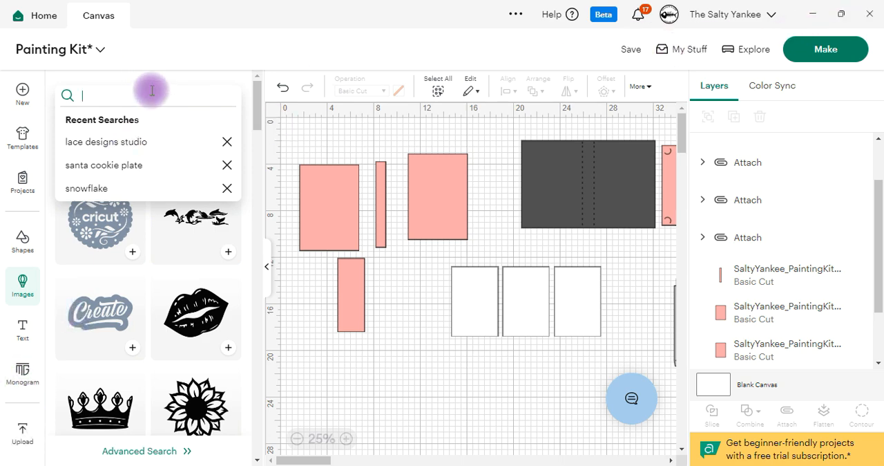
type("cowboy boot")
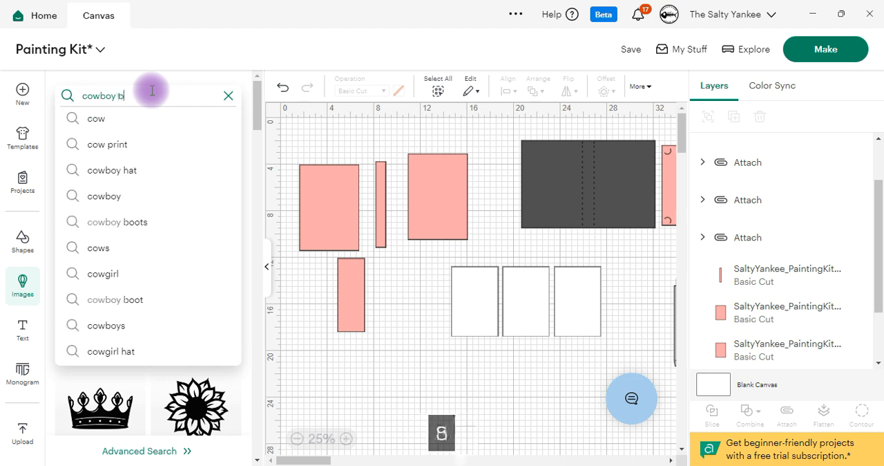
key("Return")
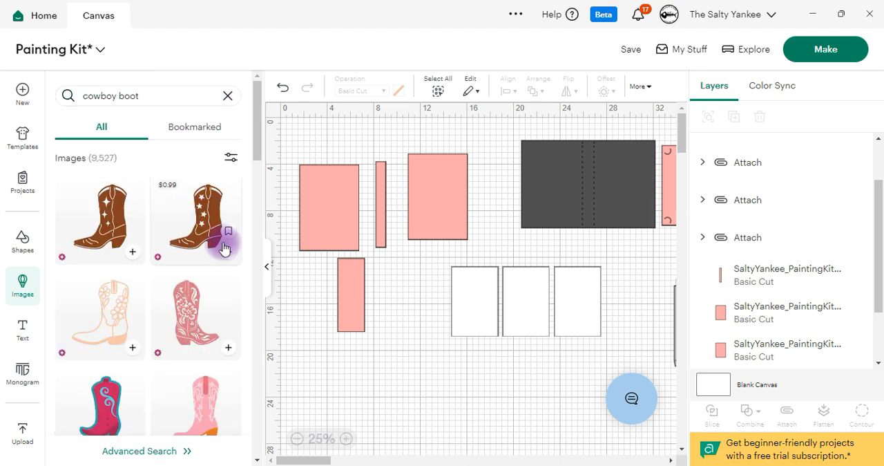
scroll(197, 276, "down", 6)
scroll(197, 283, "down", 10)
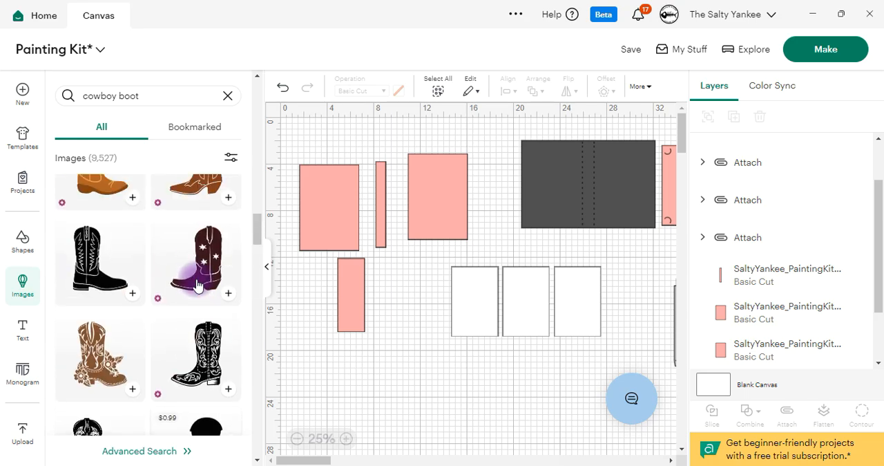
Step: Change the image search to "cowgirl boot"
left_click(115, 95)
key("BackSpace")
key("BackSpace")
key("BackSpace")
type("girl")
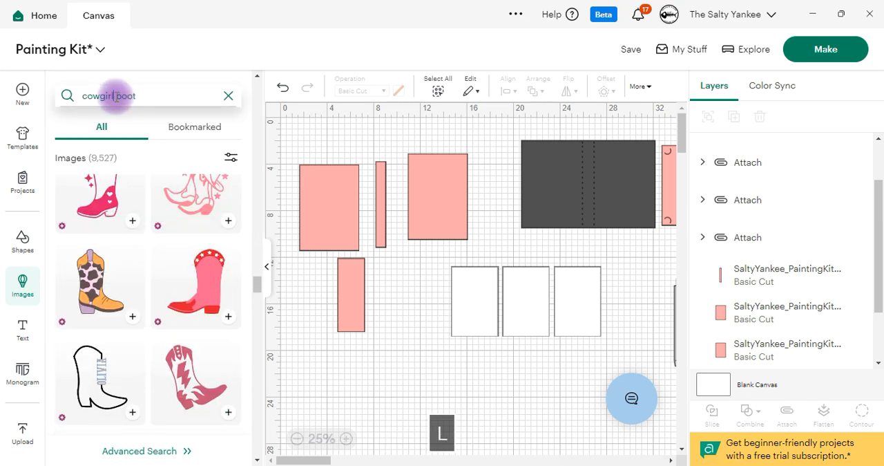
key("Return")
Step: Add the pink cowgirl boot with stars and fringe to the canvas and close the image library
scroll(202, 288, "down", 10)
scroll(201, 293, "down", 5)
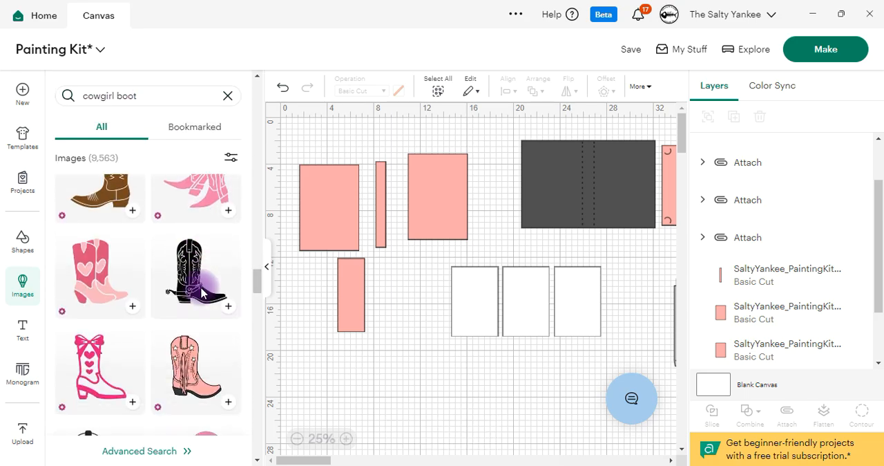
scroll(201, 302, "down", 2)
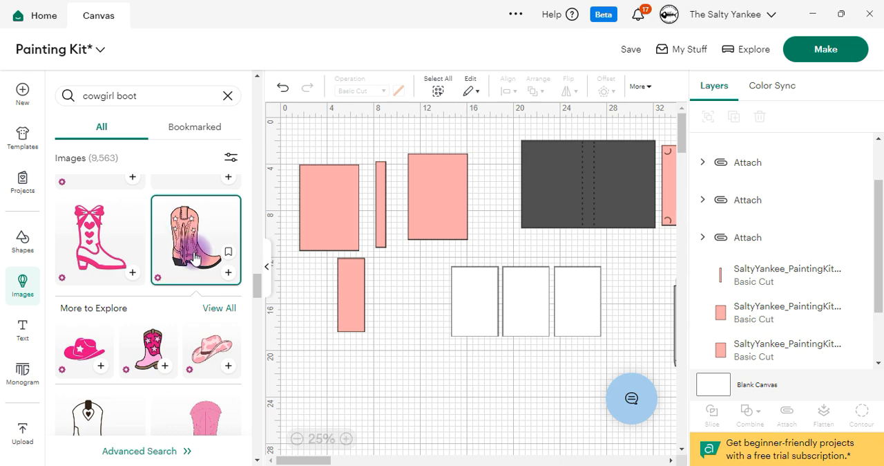
left_click(229, 273)
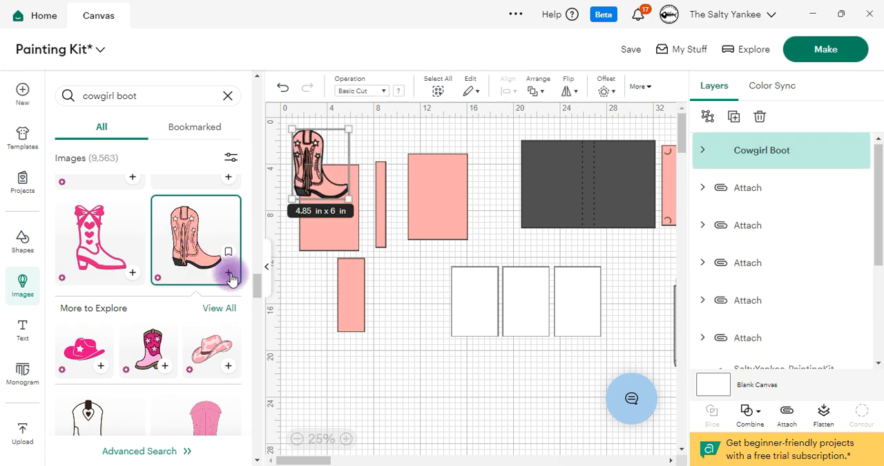
left_click(290, 315)
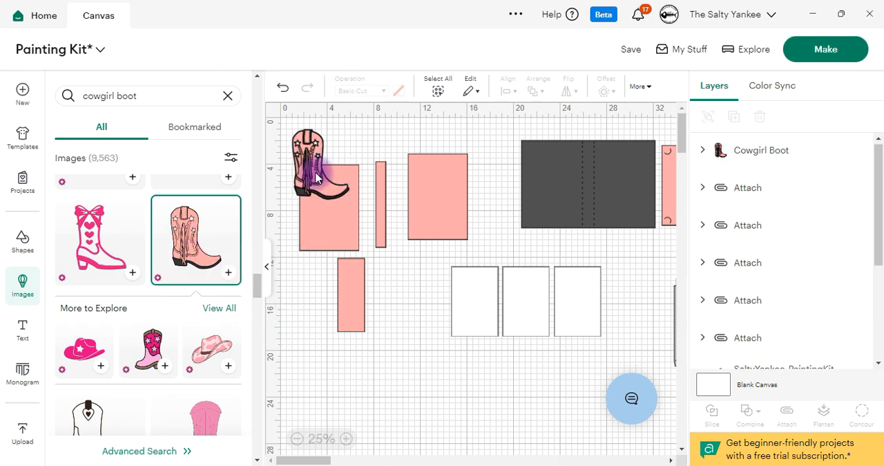
left_click(22, 282)
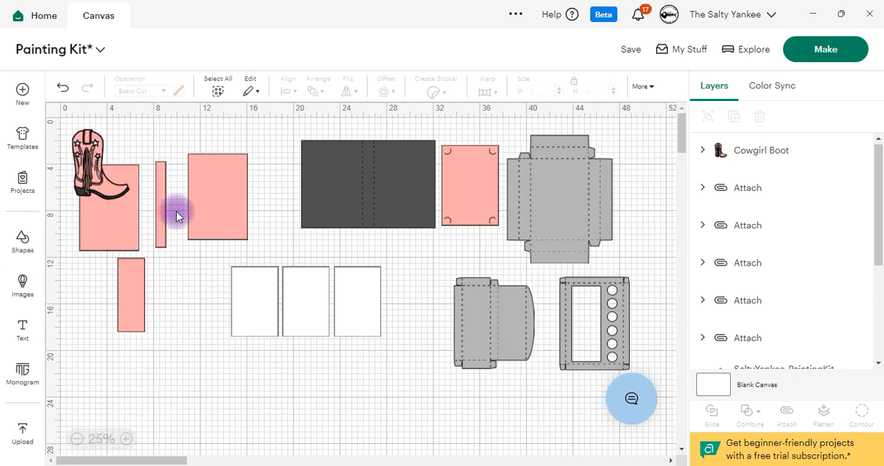
Step: Move the boot and the large pink panel beside the dark cover down to the empty canvas area below the other pieces
left_click_drag(92, 173, 170, 414)
left_click_drag(221, 216, 270, 432)
scroll(242, 364, "down", 5)
scroll(235, 354, "up", 2)
Step: Delete the remaining large pink cover panel and the narrow pink spine strip
left_click_drag(110, 156, 96, 181)
key("Delete")
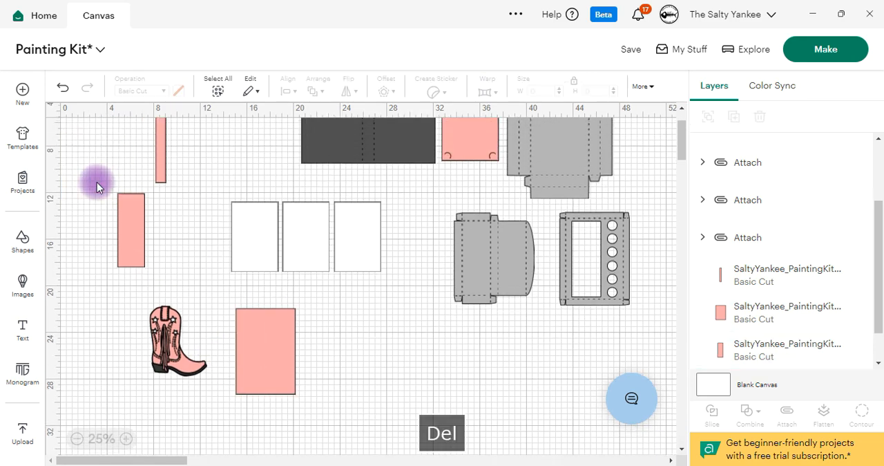
left_click_drag(169, 138, 119, 351)
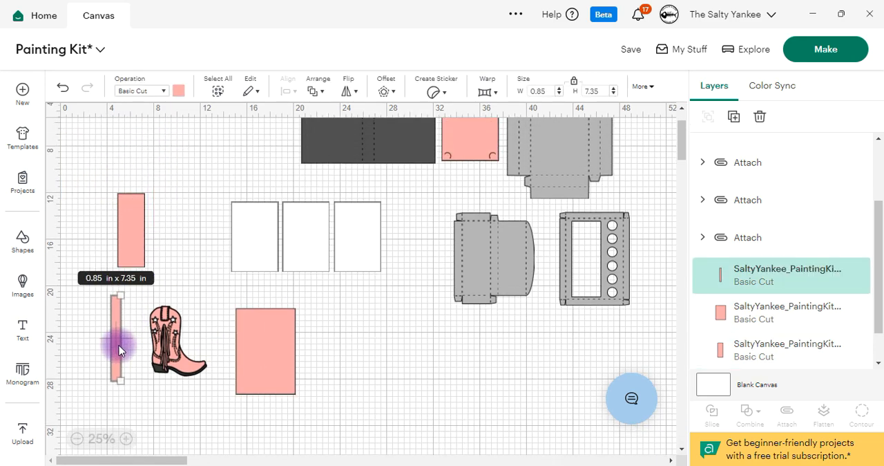
key("Delete")
Step: Shift the large pink panel slightly toward the boot and recolor it pale lilac (#fbf1fd)
scroll(235, 342, "down", 2)
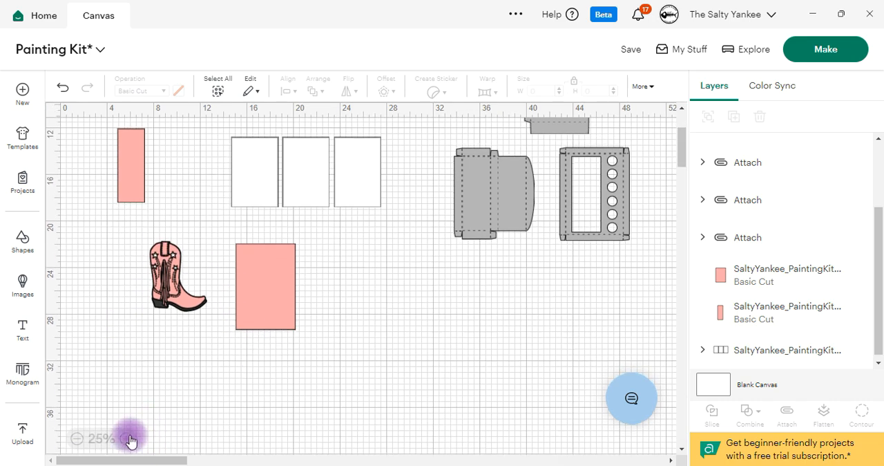
left_click(127, 438)
left_click_drag(125, 459, 103, 459)
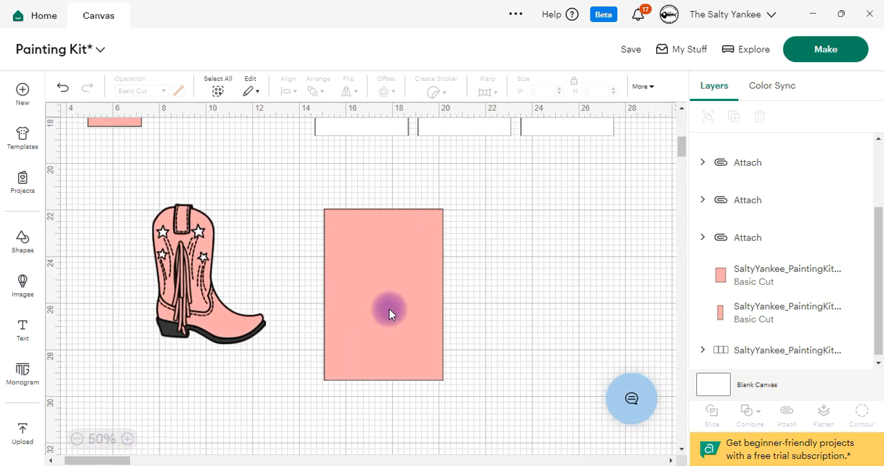
left_click_drag(423, 297, 389, 287)
left_click(178, 90)
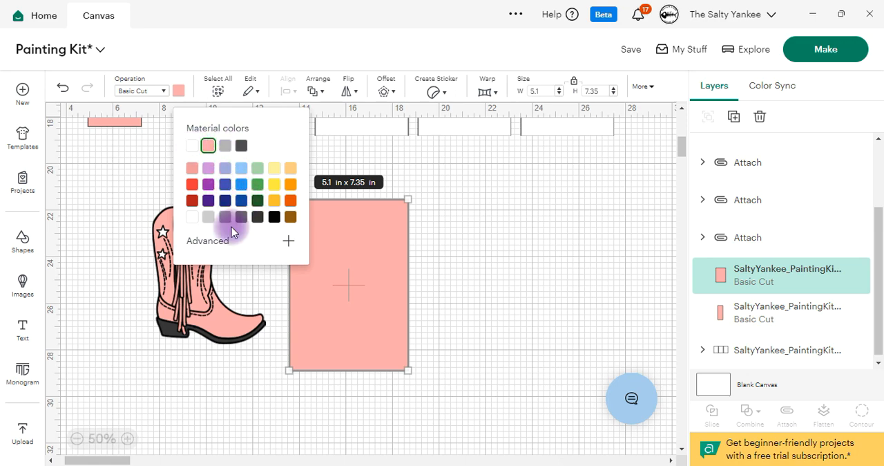
left_click(237, 241)
left_click(209, 167)
left_click(220, 262)
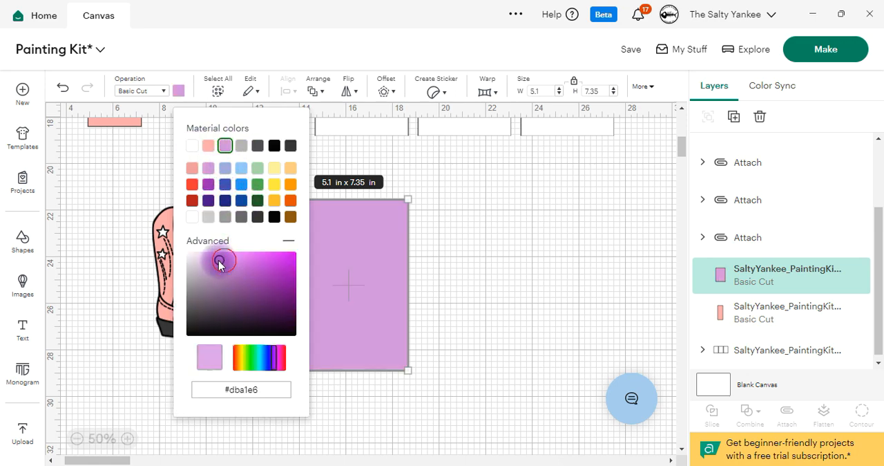
left_click_drag(199, 256, 189, 250)
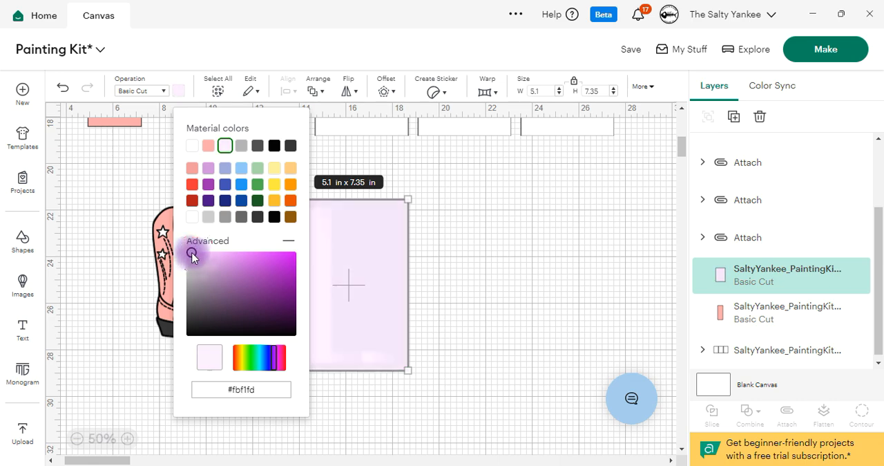
left_click(364, 312)
Step: Place the boot on the pale lilac panel and scale it down to about 4.29 × 5.31 in
left_click(187, 263)
left_click_drag(195, 264, 329, 273)
left_click_drag(409, 360, 371, 355)
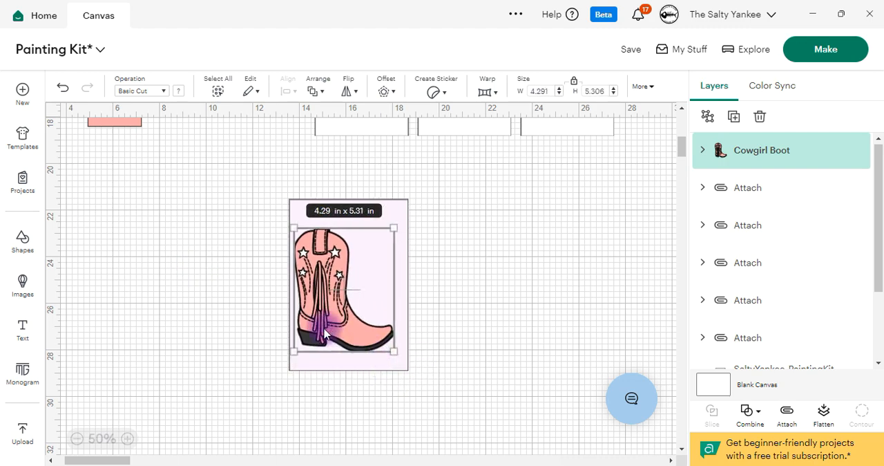
Step: Tilt the boot slightly counterclockwise and position it in the lower part of the lilac panel
mouse_move(403, 223)
left_mouse_down()
mouse_move(406, 247)
mouse_move(410, 231)
mouse_move(396, 219)
left_mouse_up()
left_click(336, 313)
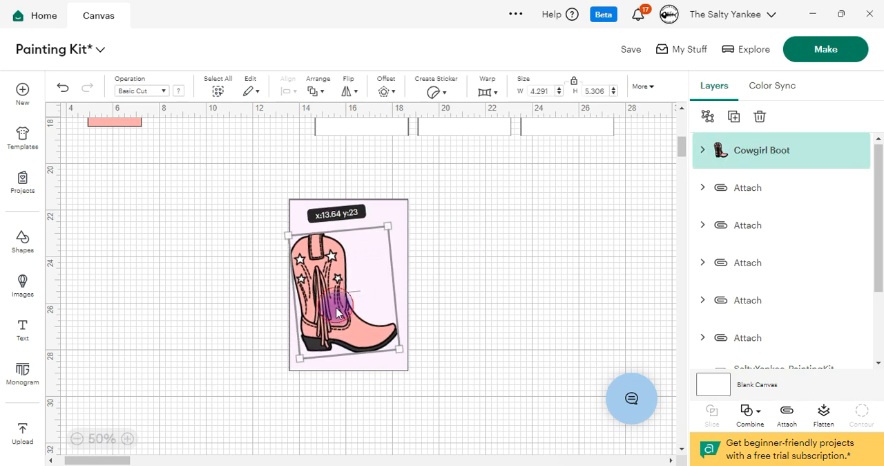
left_click_drag(337, 313, 339, 311)
Step: Expand the Cowgirl Boot group and recolor its full black silhouette layer grey (#b3b3b3)
left_click(699, 154)
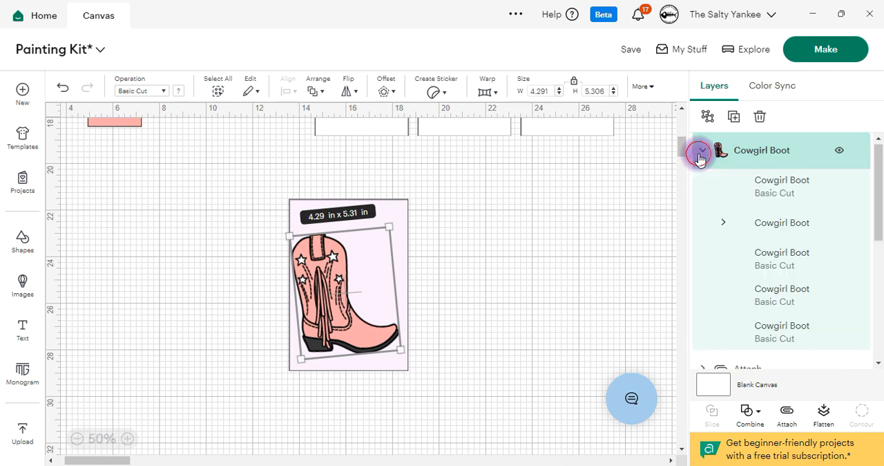
left_click(758, 340)
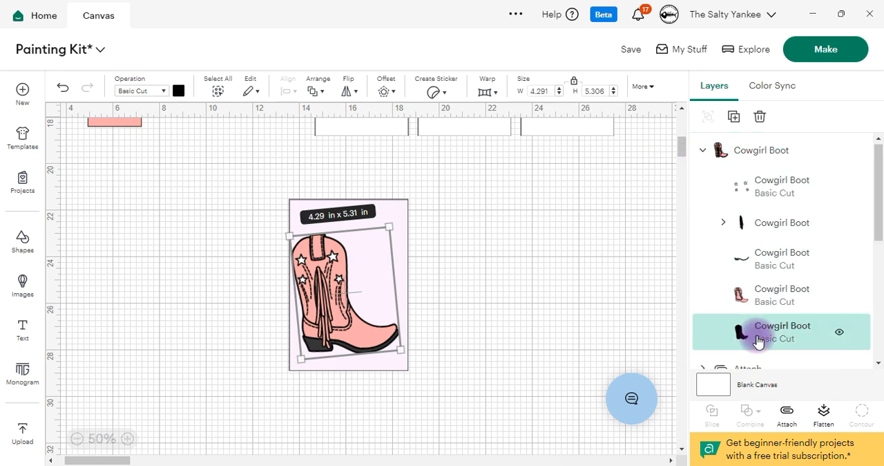
left_click(179, 91)
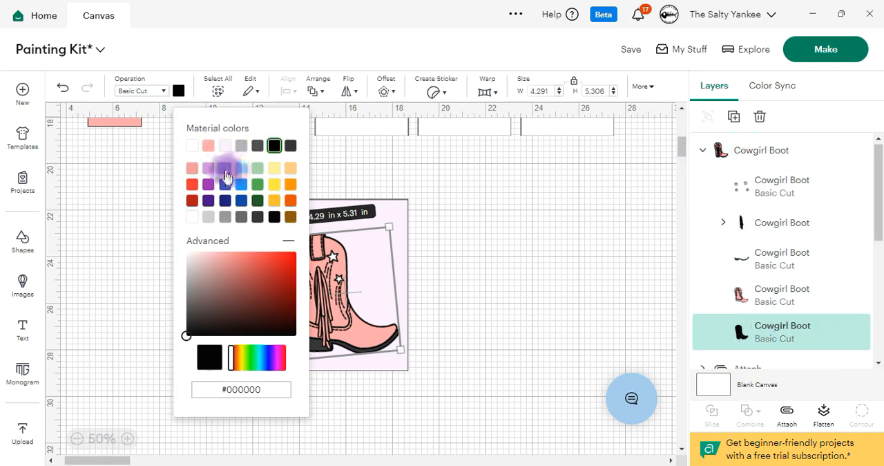
left_click(241, 146)
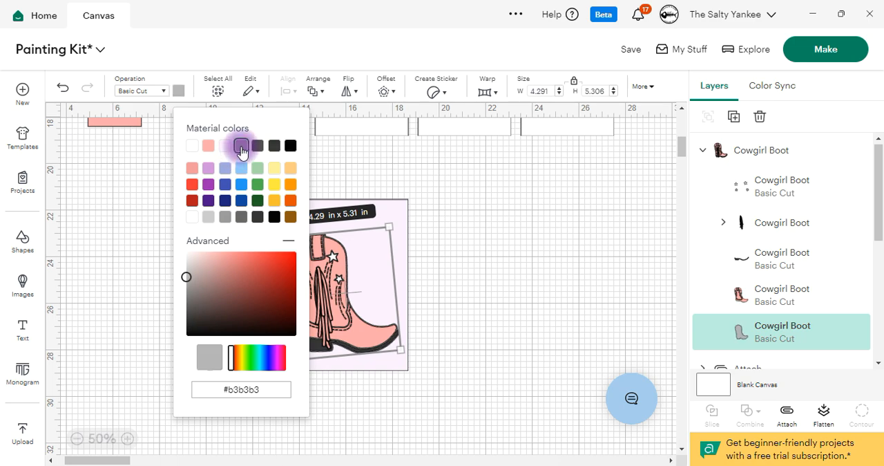
left_click(517, 279)
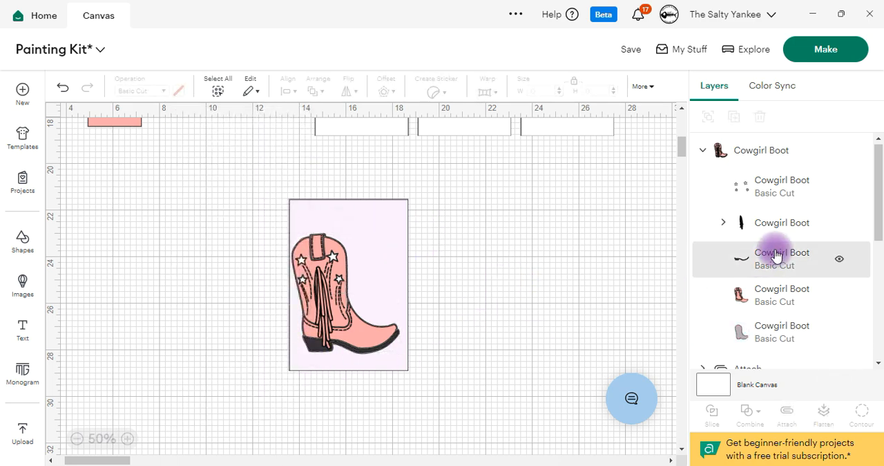
Step: Recolor the boot's black sole and heel layer grey
scroll(765, 321, "down", 2)
scroll(767, 307, "up", 2)
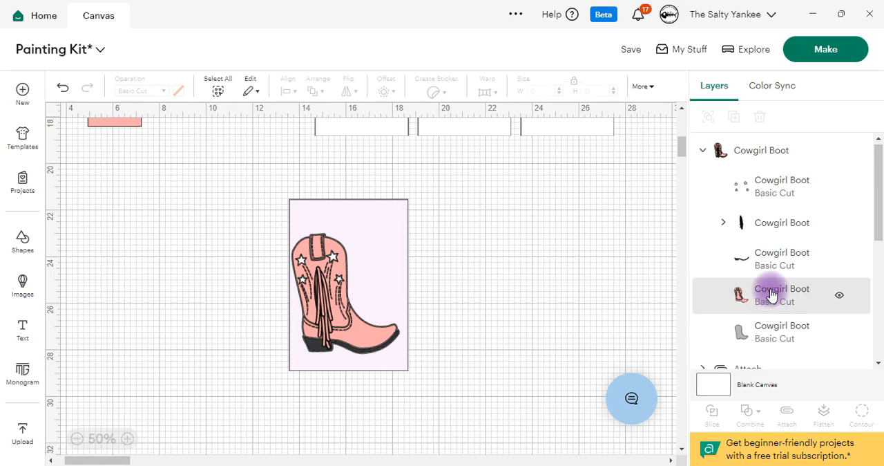
left_click(737, 254)
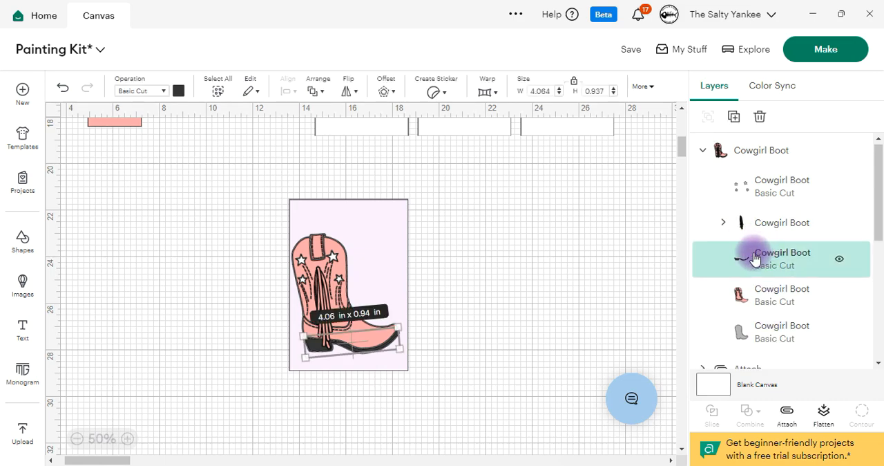
left_click(177, 91)
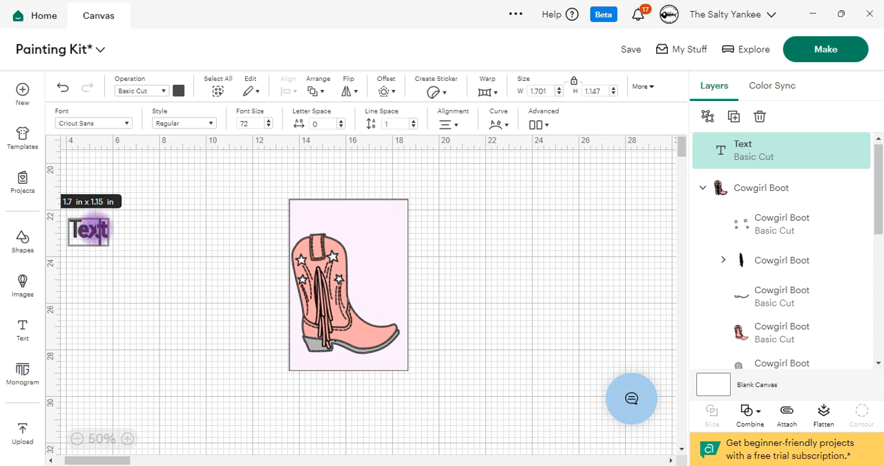
Step: Add a text with the recipient's first name and set its font to BFC Autumn Harvest
key("ctrl+a")
type("P")
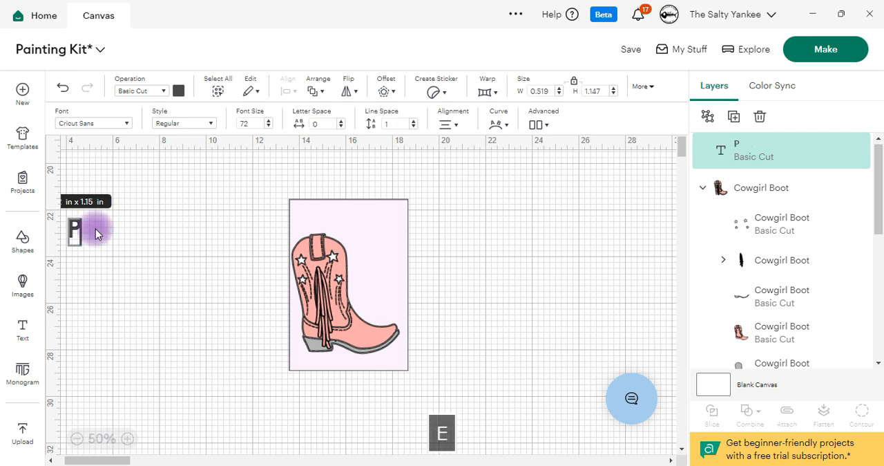
type("enny")
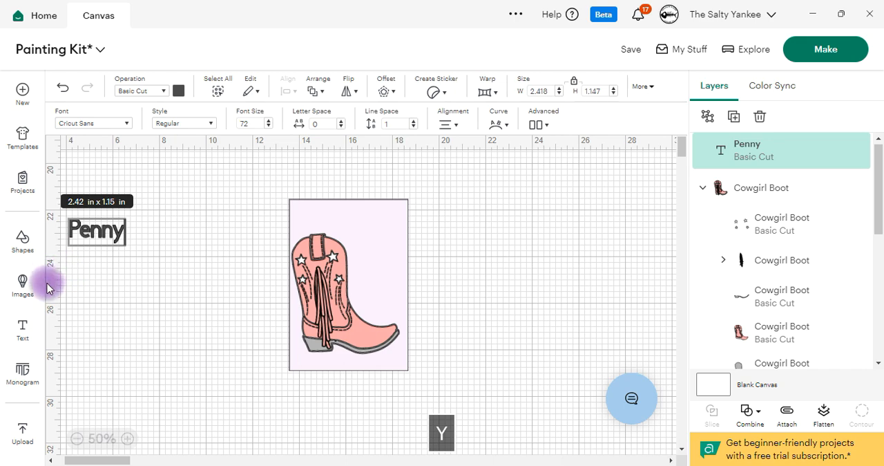
left_click(127, 124)
scroll(181, 347, "down", 6)
left_click(184, 350)
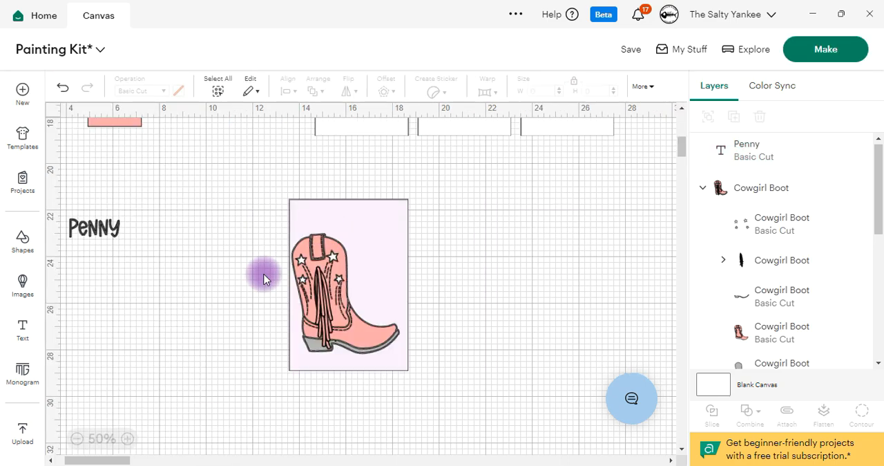
Step: Enlarge the name text to about 3.75 × 1.4 in, rotate it steeply downward, and place it above the boot's toe
left_click_drag(518, 217, 504, 292)
left_click_drag(457, 256, 377, 270)
Step: Recolor the name text white and add a pink offset around it
left_click(179, 90)
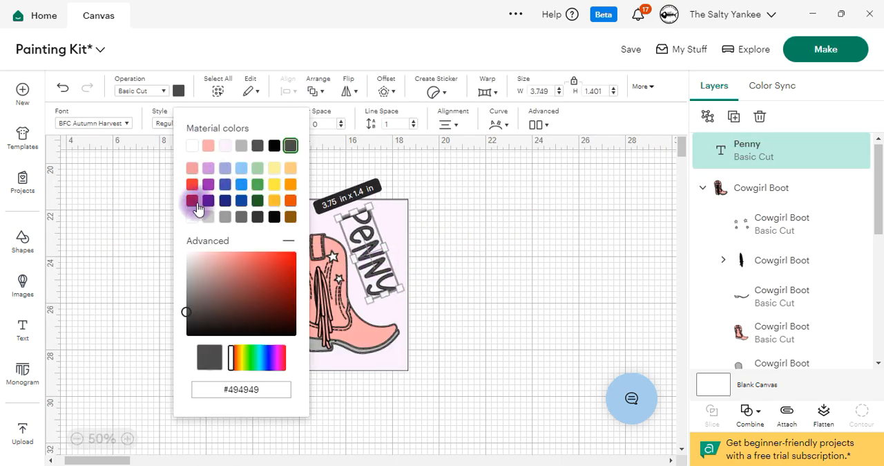
left_click(166, 209)
left_click(367, 239)
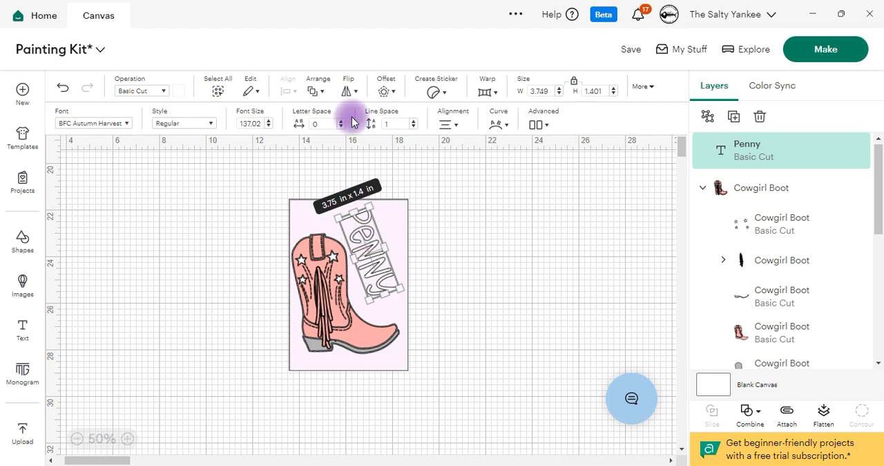
left_click(387, 94)
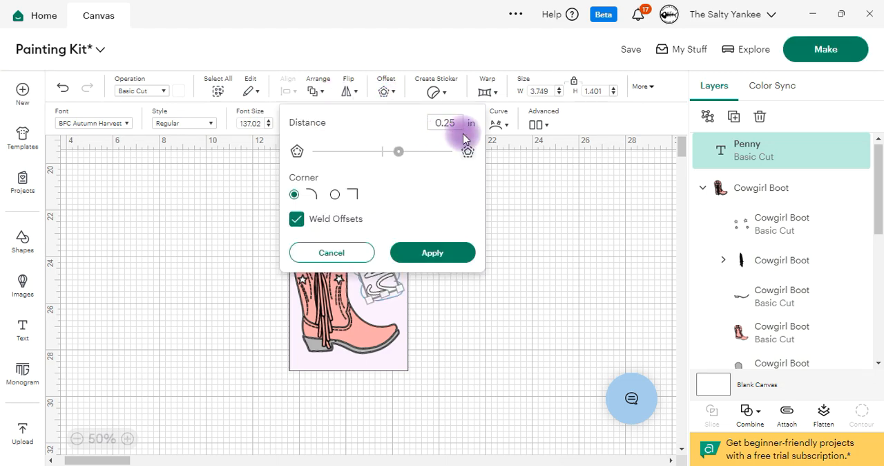
Step: Add a star shape, shrink it to about 0.78 × 0.74 in, and recolor it pink
left_click(22, 240)
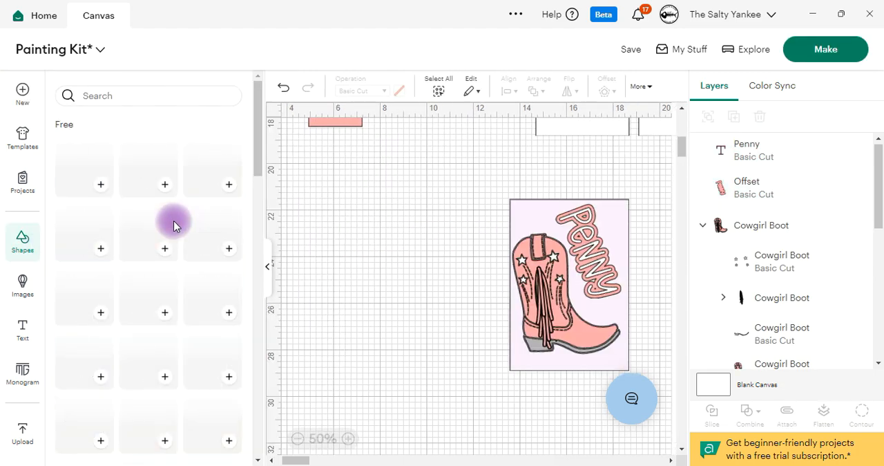
left_click(163, 250)
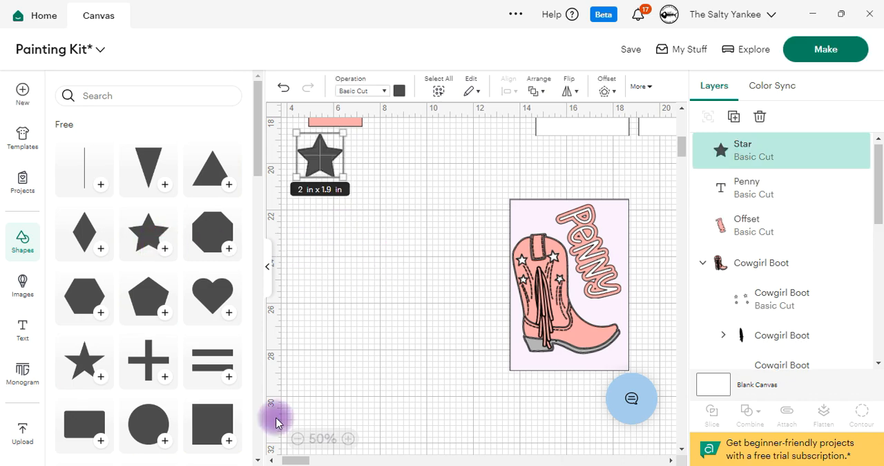
left_click(22, 243)
left_click_drag(119, 174, 94, 151)
left_click(178, 91)
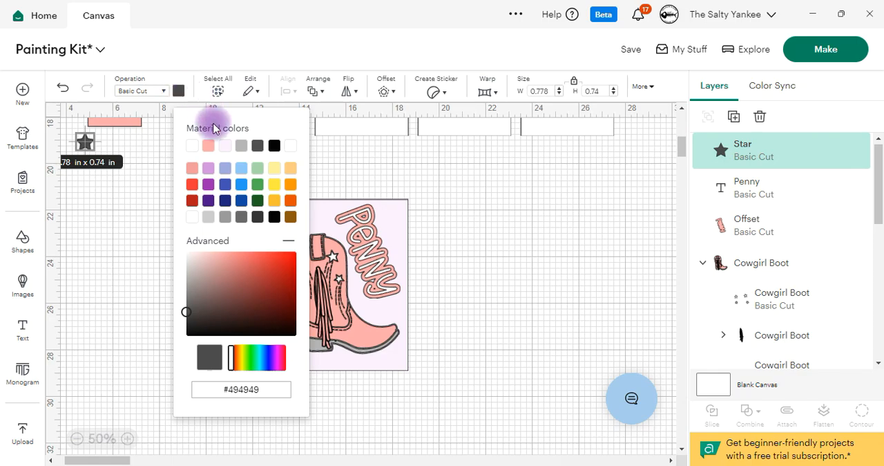
left_click(206, 147)
Step: Place the pink star in the cover panel's upper-left corner above the boot and tilt it slightly
left_click_drag(85, 141, 288, 196)
left_click(128, 438)
left_click(280, 187)
left_click(128, 438)
left_click_drag(264, 169, 260, 165)
left_click_drag(262, 139, 239, 145)
Step: Duplicate the pink star until there are six and scatter the copies around the boot and the name, varying their rotation
left_click(733, 116)
scroll(310, 191, "down", 1)
left_click_drag(310, 127, 393, 281)
left_click(734, 117)
left_click_drag(416, 304, 344, 360)
left_click(734, 116)
left_click(393, 281)
left_click(432, 370)
left_click_drag(453, 348, 458, 357)
scroll(414, 290, "up", 2)
left_click(283, 232)
left_click(77, 439)
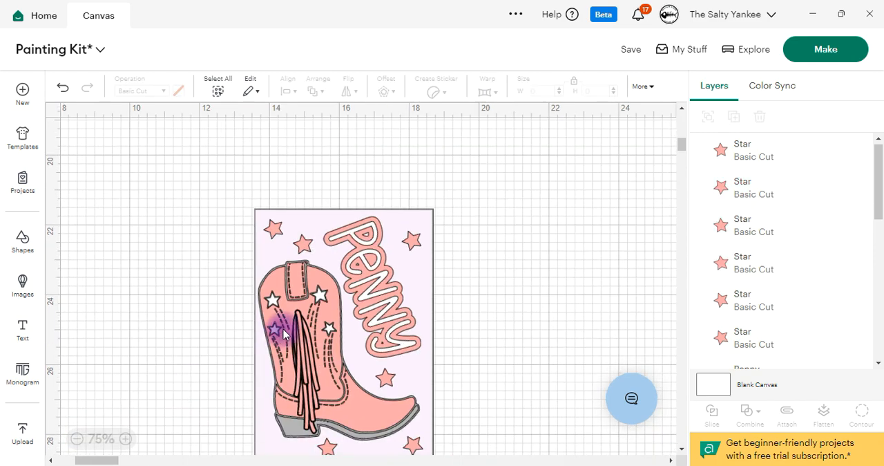
scroll(303, 329, "down", 1)
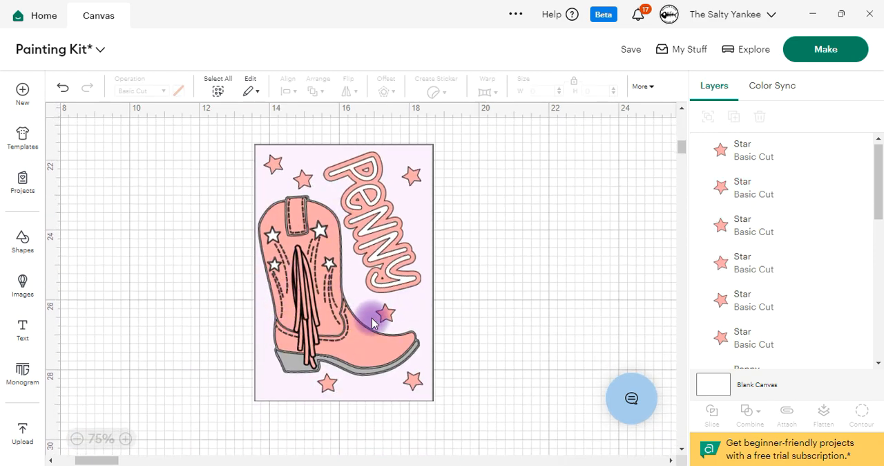
Step: Try to flatten the cover panel with the boot, name, and stars into one printable image
left_click_drag(490, 418, 219, 143)
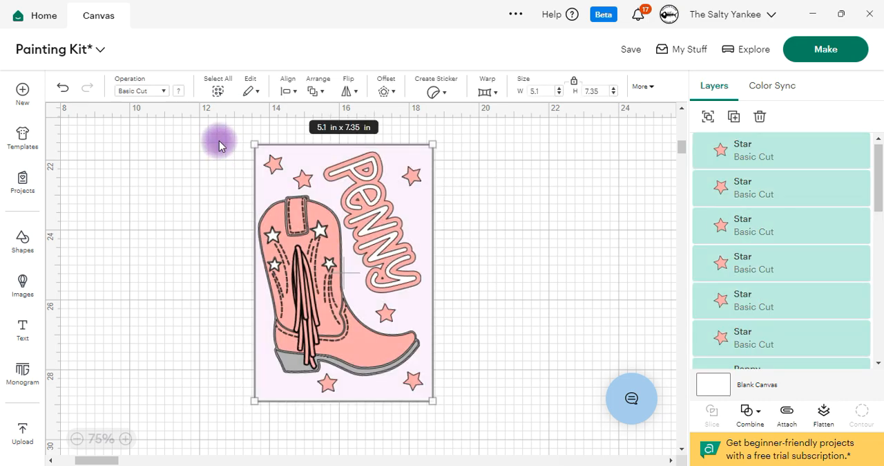
left_click(824, 414)
left_click(503, 244)
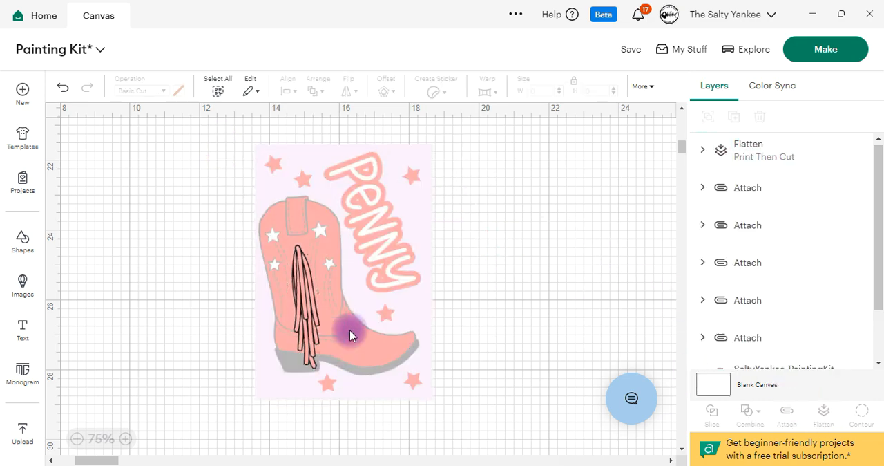
key("ctrl+z")
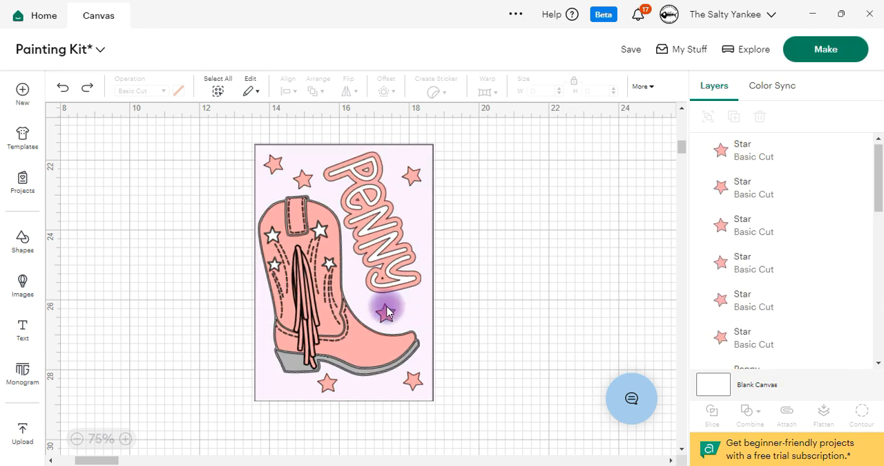
Step: Flatten the cover panel and all of its artwork into a single Print Then Cut image
left_click_drag(508, 410, 172, 169)
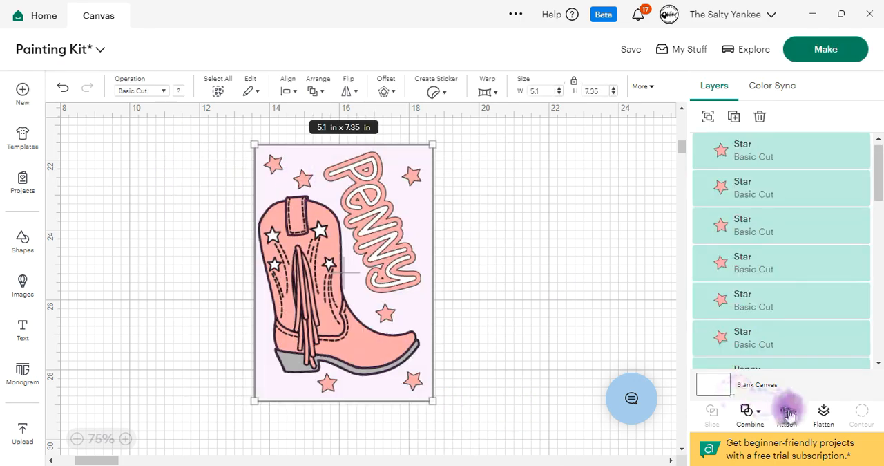
left_click(823, 413)
left_click(534, 267)
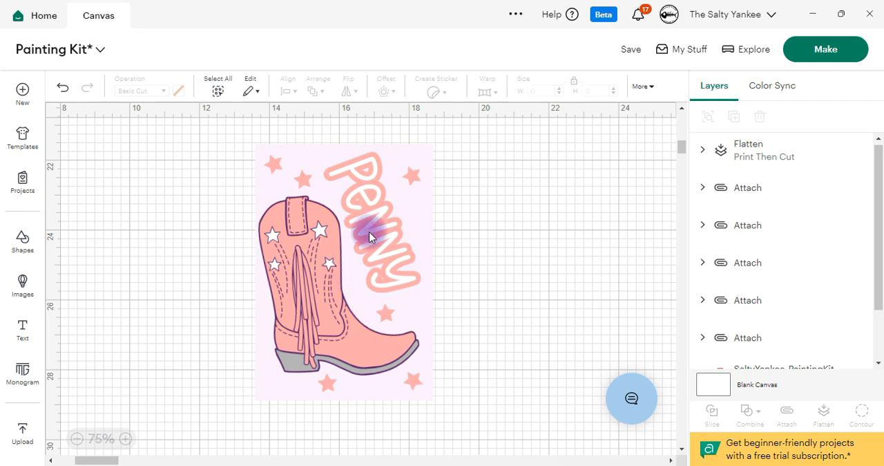
Step: Move the dark grey cover piece below the white panels and fit the flattened artwork onto its right half
left_click(413, 214)
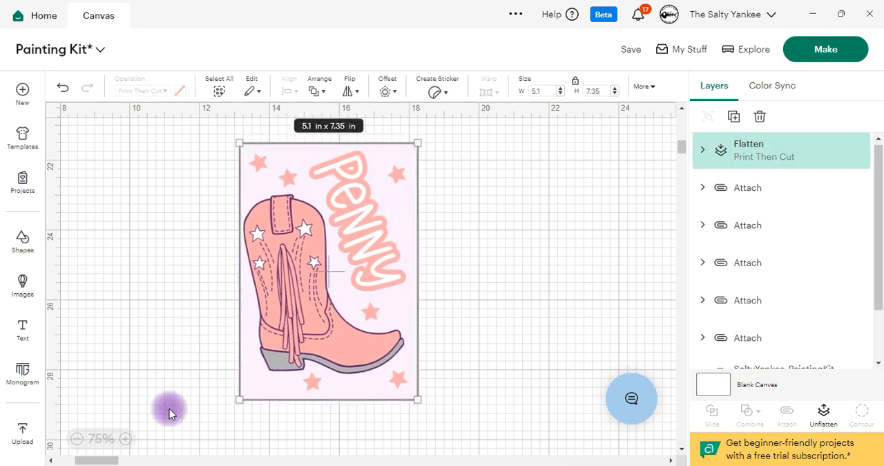
left_click(76, 439)
left_click(76, 438)
scroll(236, 362, "up", 5)
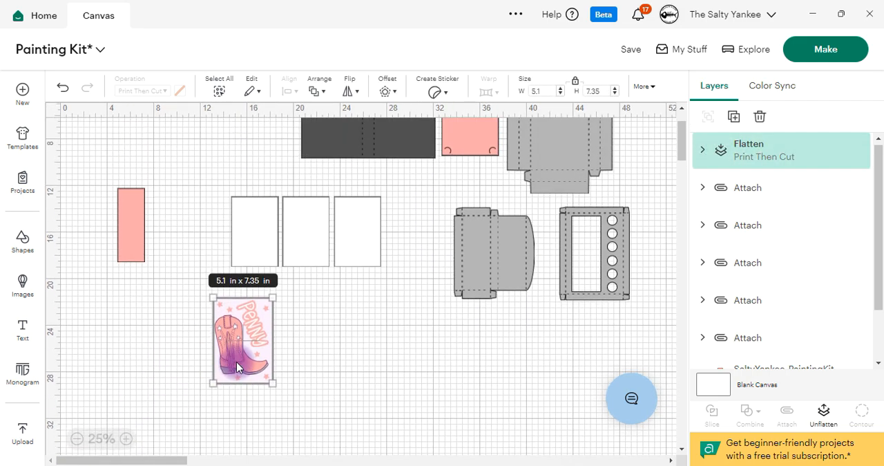
left_click_drag(393, 205, 387, 404)
scroll(203, 393, "down", 3)
left_click(126, 439)
scroll(418, 375, "down", 3)
left_click_drag(119, 315, 446, 294)
left_click(506, 326)
left_click(532, 284)
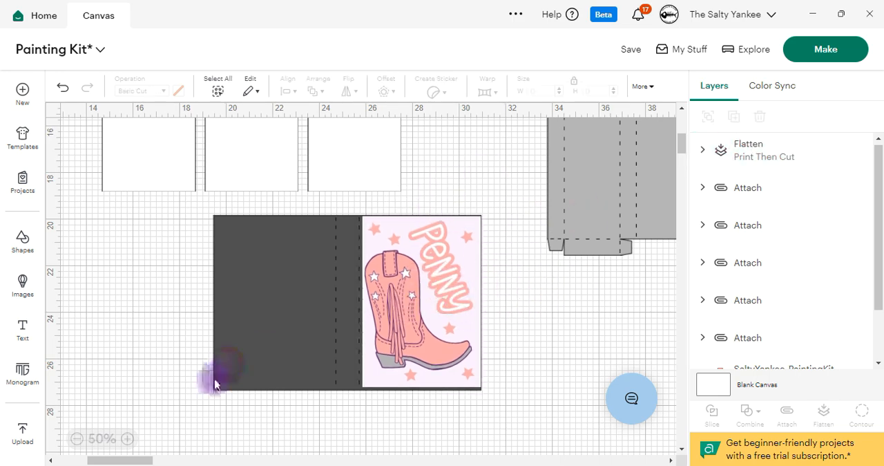
Step: Move the flattened artwork off the dark grey cover to the empty area on its left
left_click(76, 438)
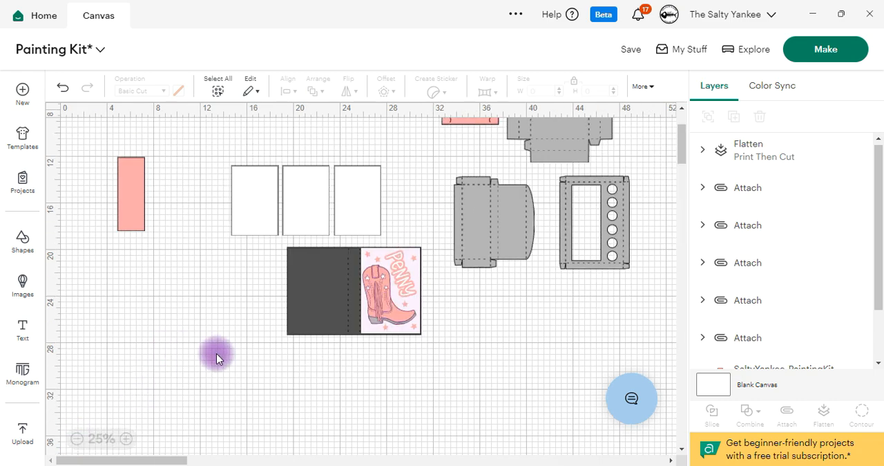
scroll(271, 350, "up", 3)
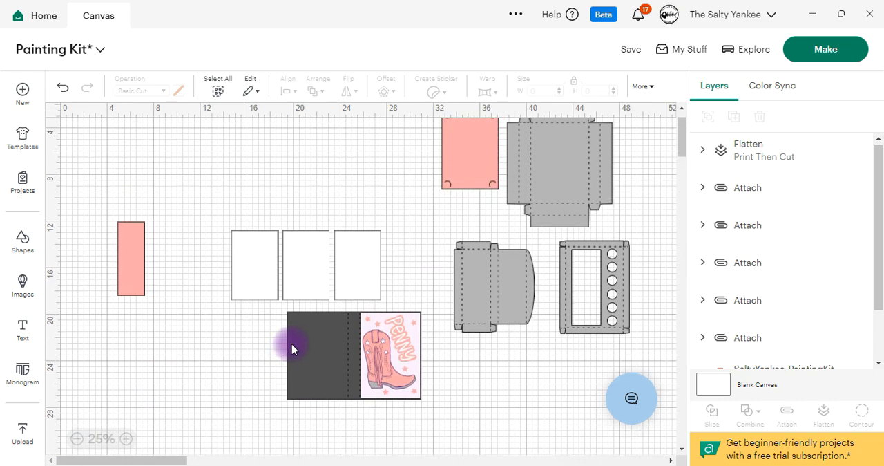
left_click(406, 351)
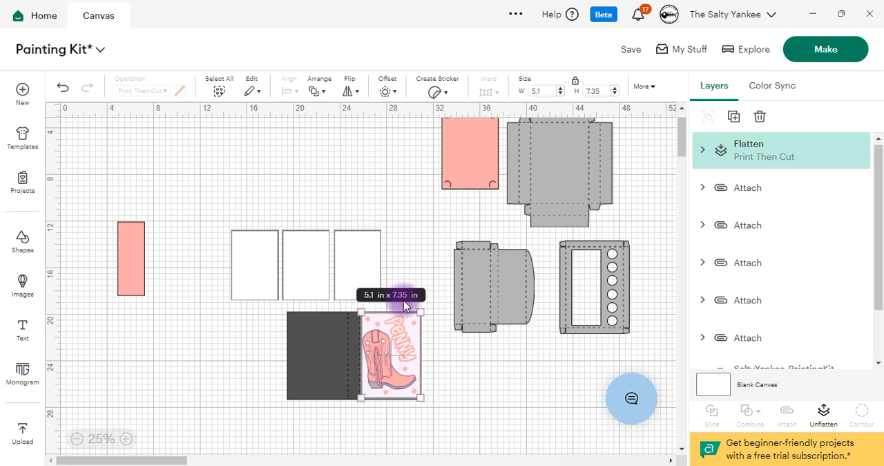
left_click_drag(404, 367, 201, 375)
left_click(460, 355)
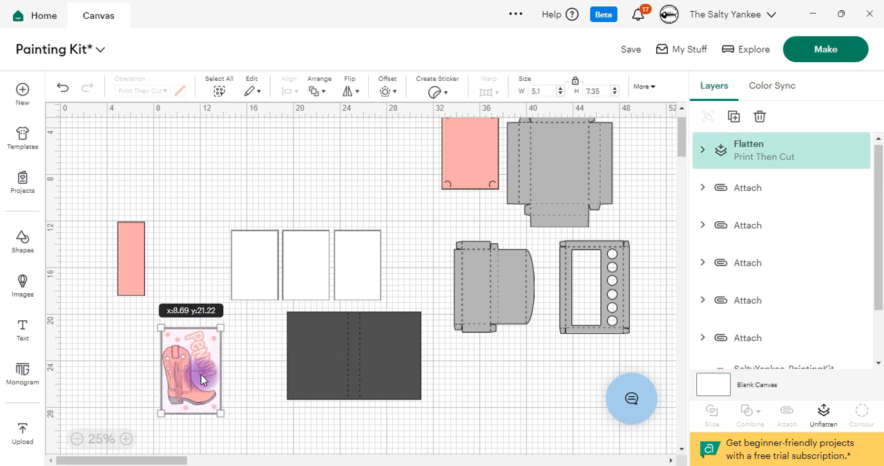
Step: Move the group of three white panels up into an empty area of the canvas
scroll(290, 352, "up", 2)
left_click_drag(320, 297, 296, 220)
left_click(127, 438)
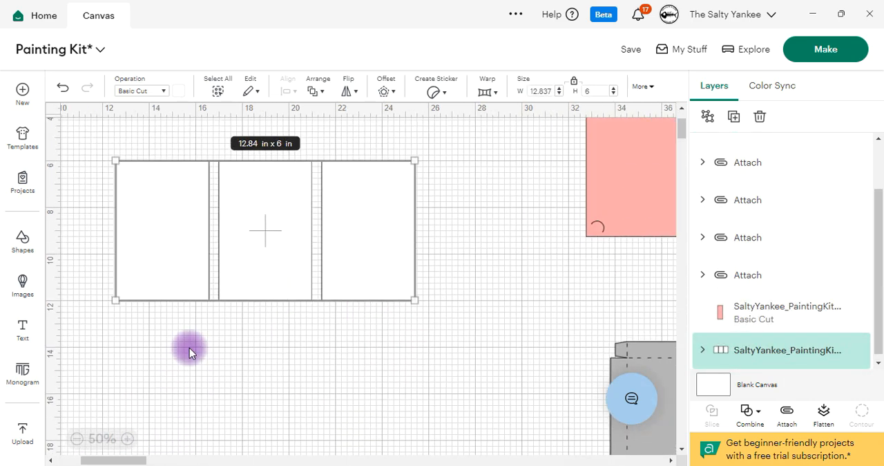
left_click_drag(347, 233, 394, 256)
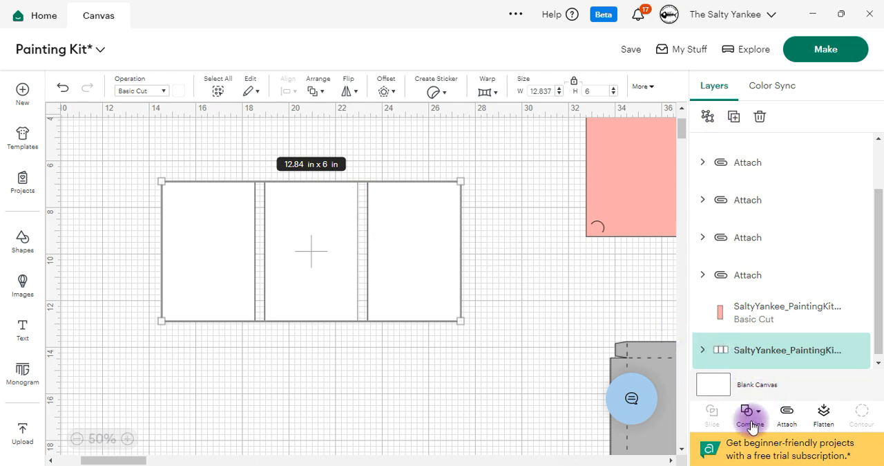
Step: Ungroup the three white 4 × 6 in panels and spread them apart
left_click(708, 116)
left_click_drag(390, 245, 419, 261)
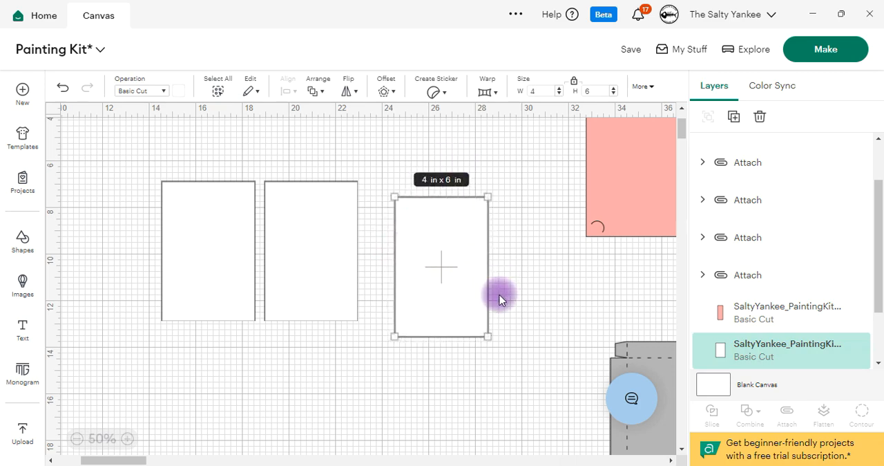
left_click(539, 268)
left_click_drag(447, 275, 448, 248)
left_click(374, 360)
left_click_drag(205, 250, 172, 235)
left_click_drag(295, 233, 269, 284)
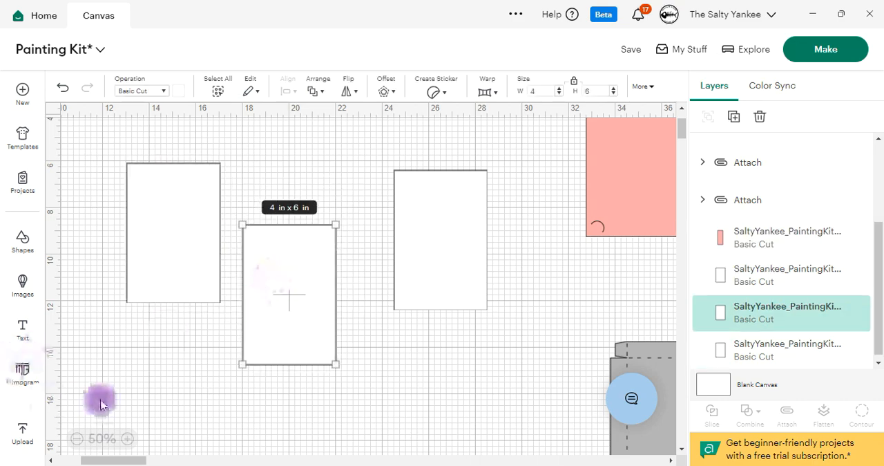
Step: Upload the SaltyYankee_Hippie_Bus image to the canvas and place it below the white panels
left_click(24, 432)
left_click(155, 239)
left_click(482, 324)
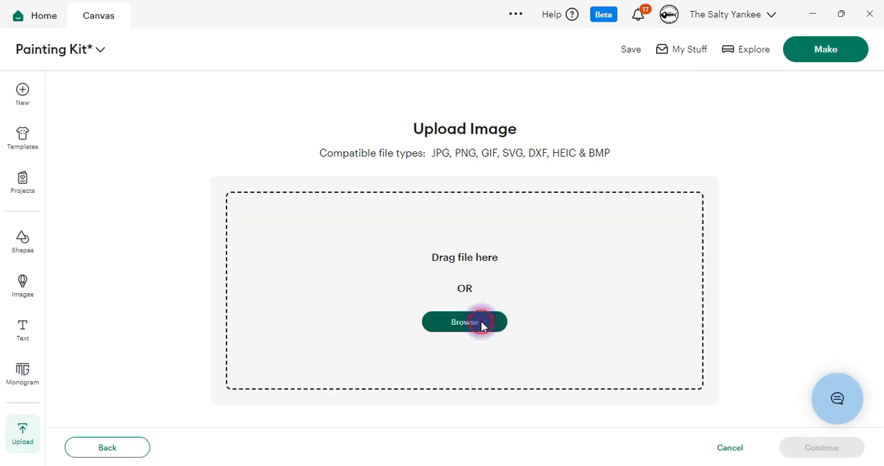
scroll(177, 156, "down", 1)
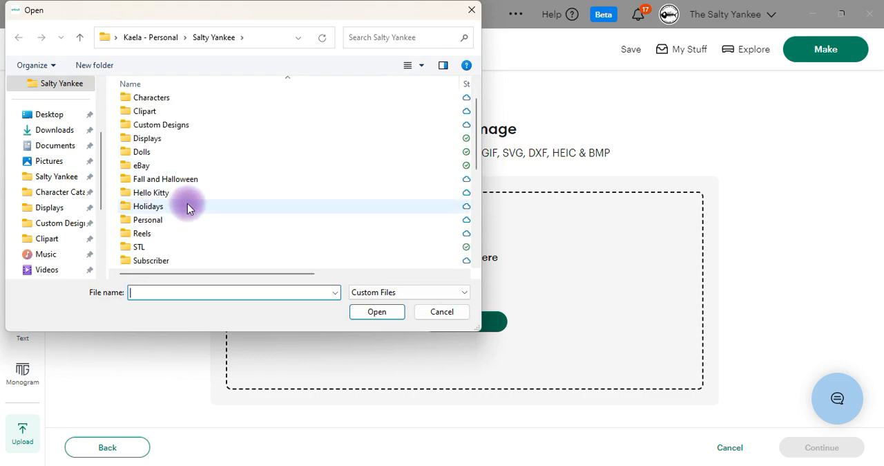
scroll(188, 200, "up", 1)
left_click(391, 315)
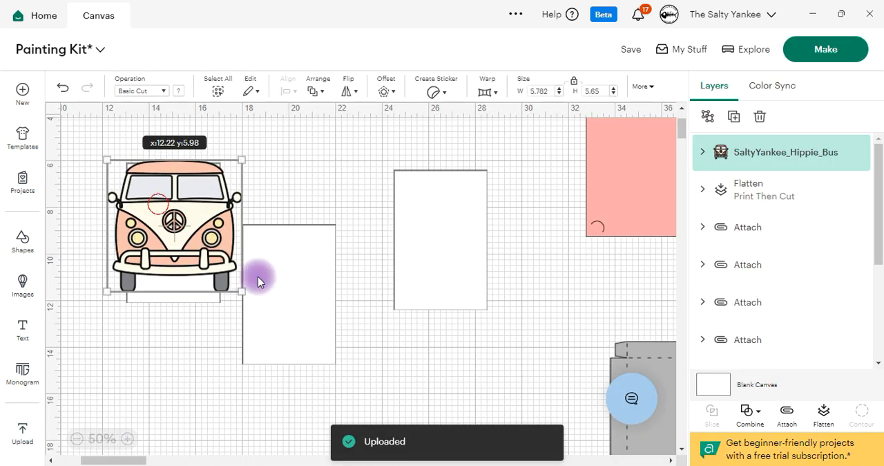
left_click_drag(257, 276, 423, 397)
scroll(411, 325, "down", 2)
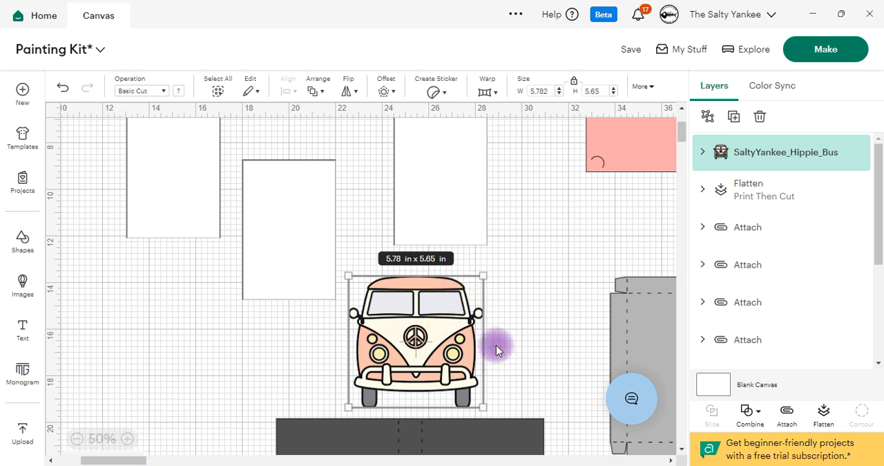
Step: Recolor all layers of the hippie bus white
left_click(703, 154)
left_click(541, 343)
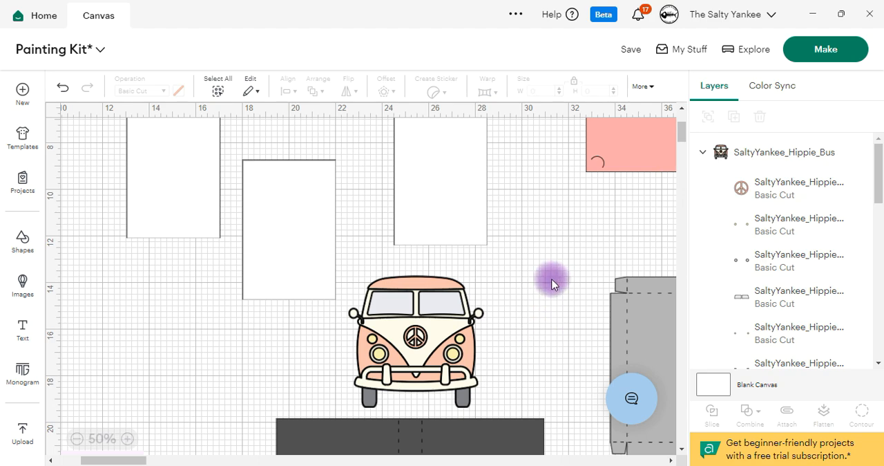
left_click(413, 366)
left_click(181, 93)
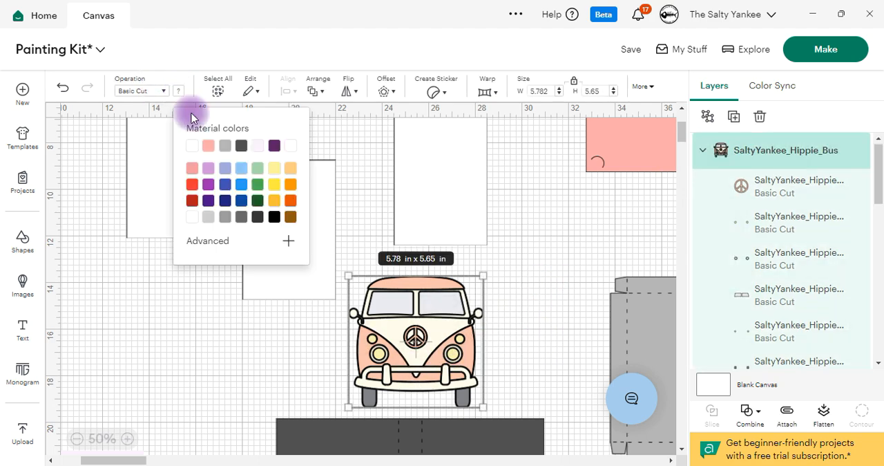
left_click(192, 146)
left_click(529, 335)
Step: Recolor the bus's bottom silhouette layer black so it forms the outlines
left_click(444, 325)
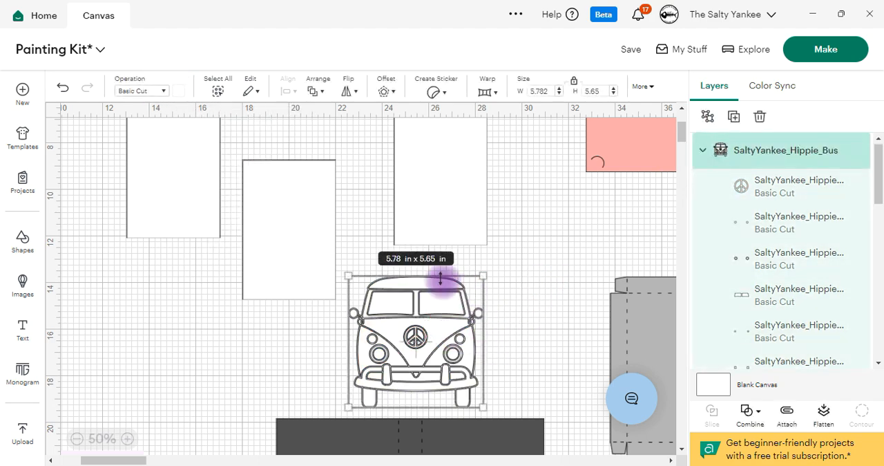
scroll(794, 228, "down", 5)
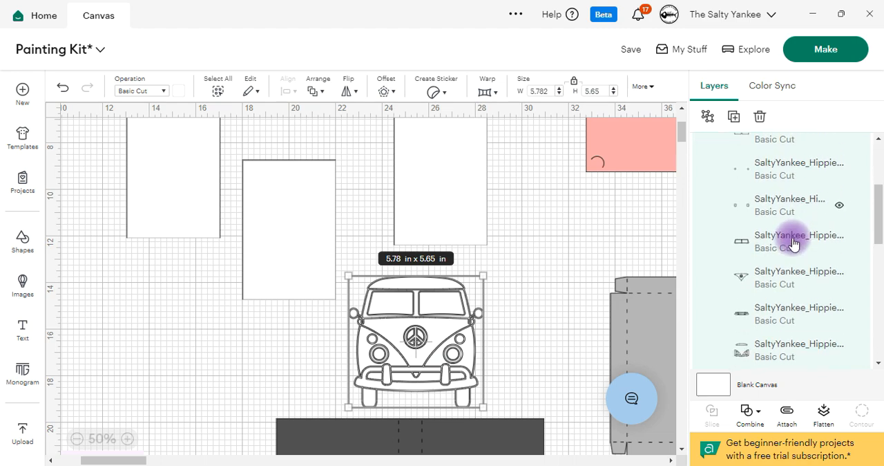
scroll(774, 245, "down", 2)
left_click(743, 256)
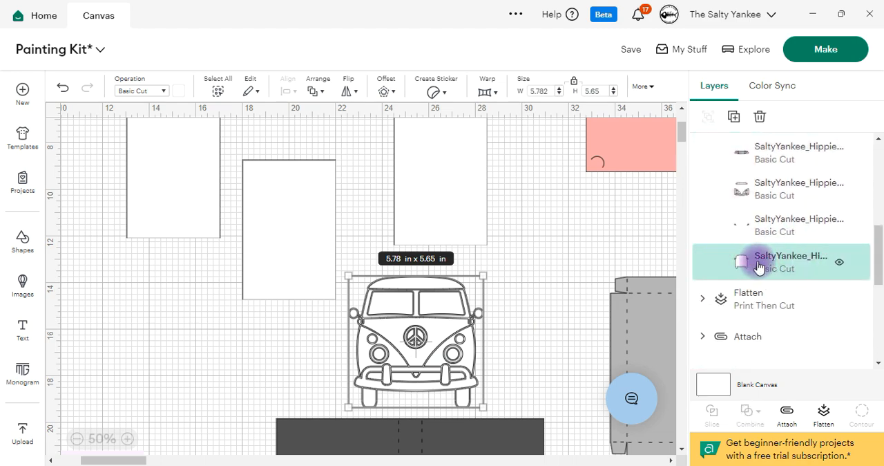
left_click(177, 92)
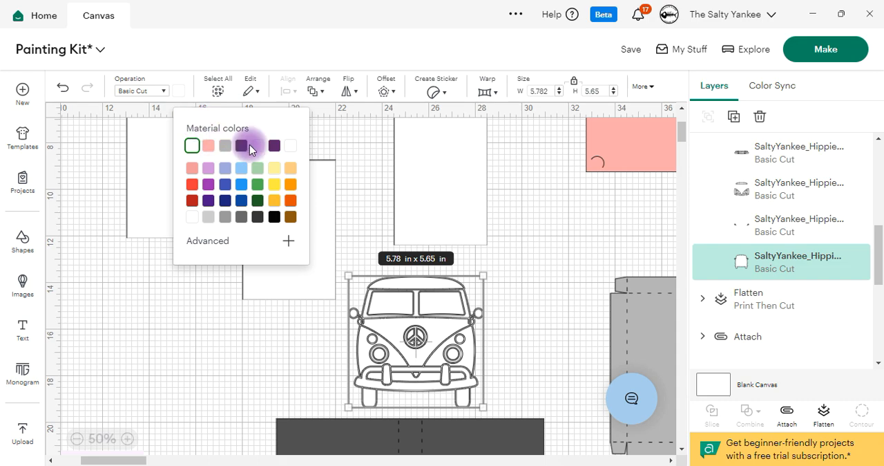
left_click(274, 216)
left_click(473, 320)
Step: Move the bus onto the rightmost white panel, shrink it to fit the panel's width, and center it
left_click(469, 333)
scroll(465, 340, "up", 1)
left_click_drag(440, 378, 465, 210)
left_click_drag(508, 305, 454, 240)
left_click_drag(430, 222, 460, 258)
left_click(366, 277)
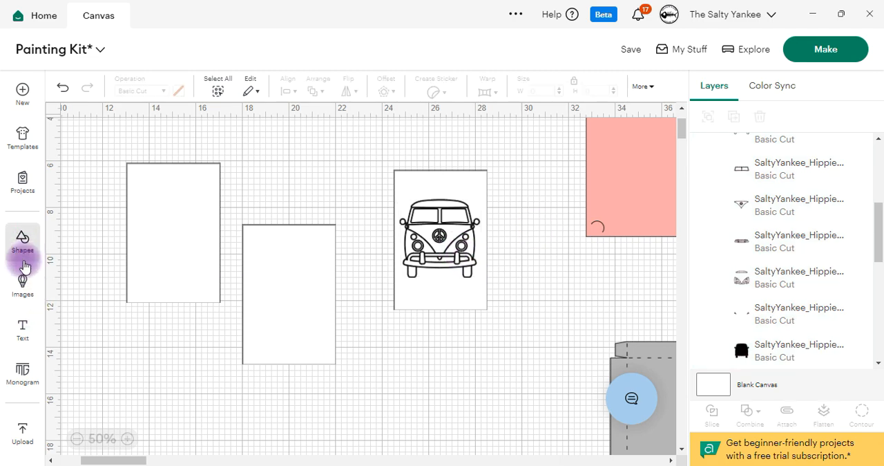
Step: Add a text with the recipient's first name in capital letters
left_click(24, 317)
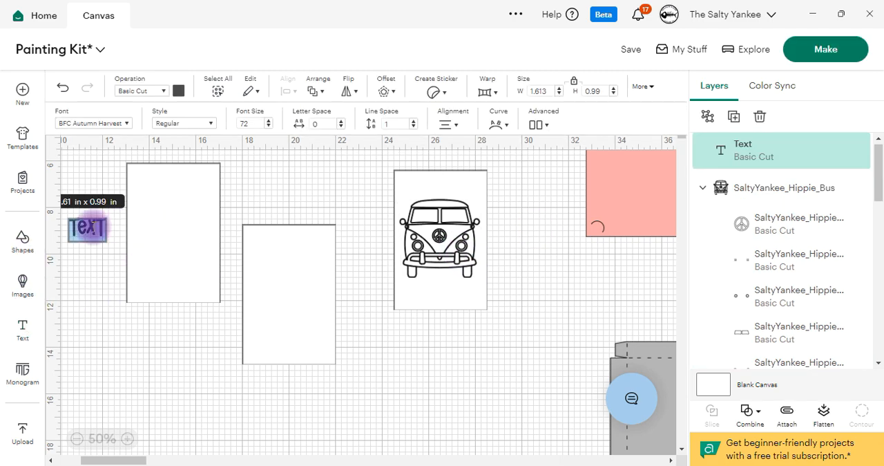
key("ctrl+a")
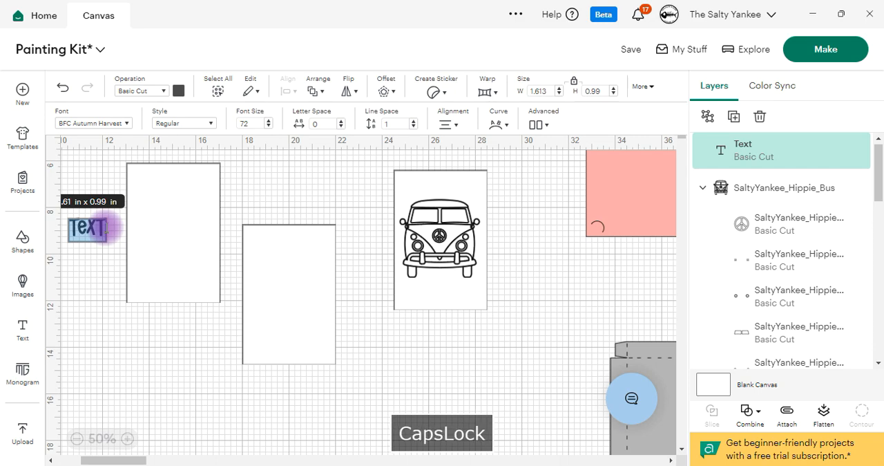
type("PENNY")
key("Caps_Lock")
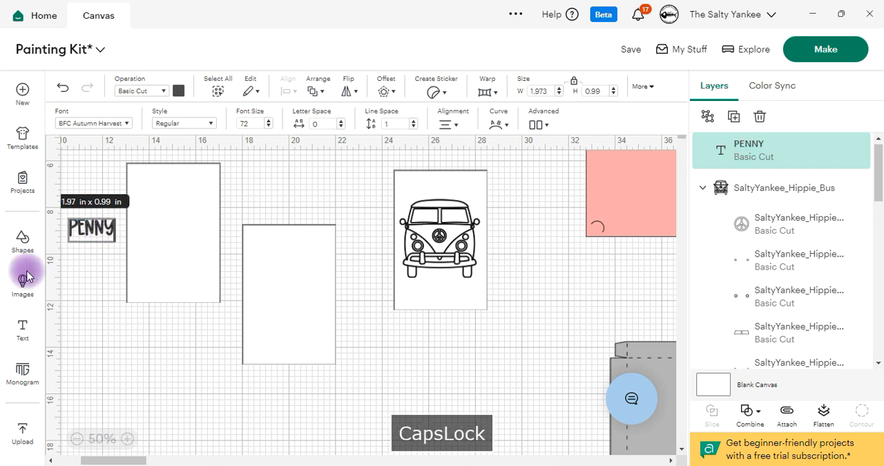
Step: Move the name text beneath the bus on its white panel and recolor the text black
left_click(91, 282)
left_click_drag(89, 224, 437, 289)
left_click(180, 91)
left_click(132, 143)
left_click(130, 438)
left_click(130, 438)
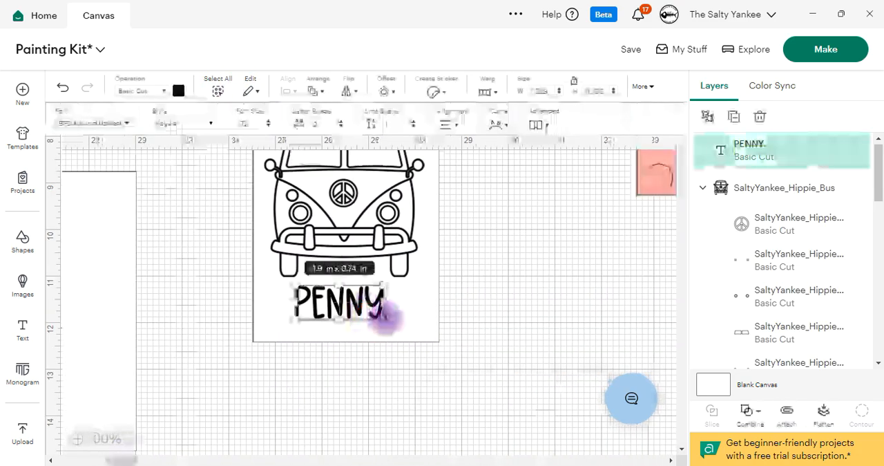
Step: Enlarge the name to about 2.26 in wide and reposition the name and the bus so both sit centered on the panel
left_click_drag(385, 317, 399, 325)
scroll(386, 304, "up", 1)
left_click_drag(347, 246, 347, 233)
left_click_drag(352, 370, 359, 368)
left_click(360, 253)
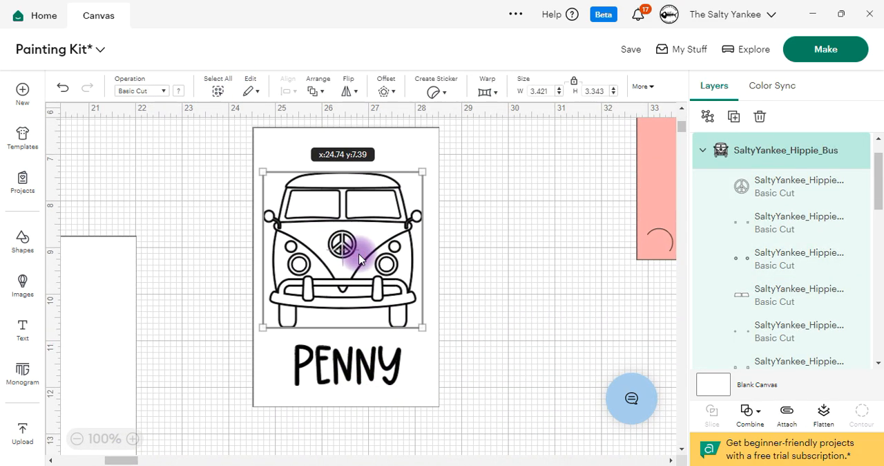
left_click_drag(361, 254, 362, 250)
left_click(364, 362)
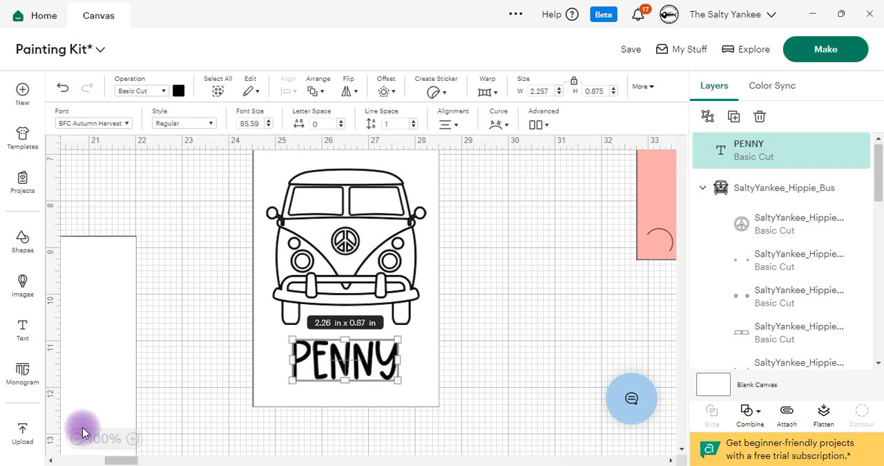
Step: Flatten the white panel, the bus and the name together into one printable piece, and shift it slightly aside
left_click(79, 435)
left_click(478, 288)
left_click_drag(476, 396, 263, 157)
left_click(822, 413)
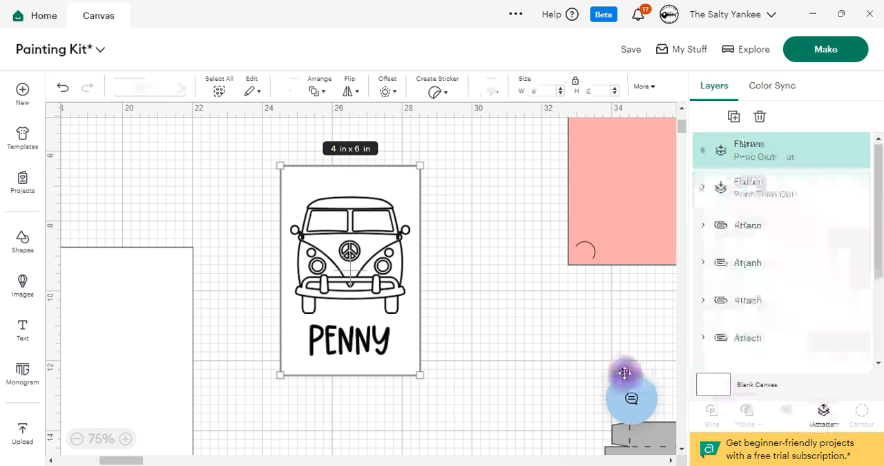
mouse_move(361, 267)
left_mouse_down()
mouse_move(369, 251)
mouse_move(375, 273)
left_mouse_up()
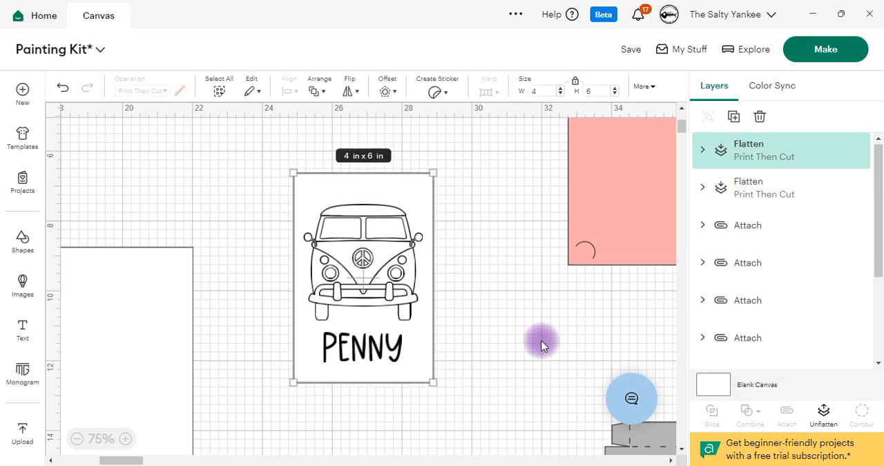
Step: Move the two blank 4 x 6 in white panels closer to the flattened bus panel
left_click(77, 437)
left_click_drag(176, 287, 216, 233)
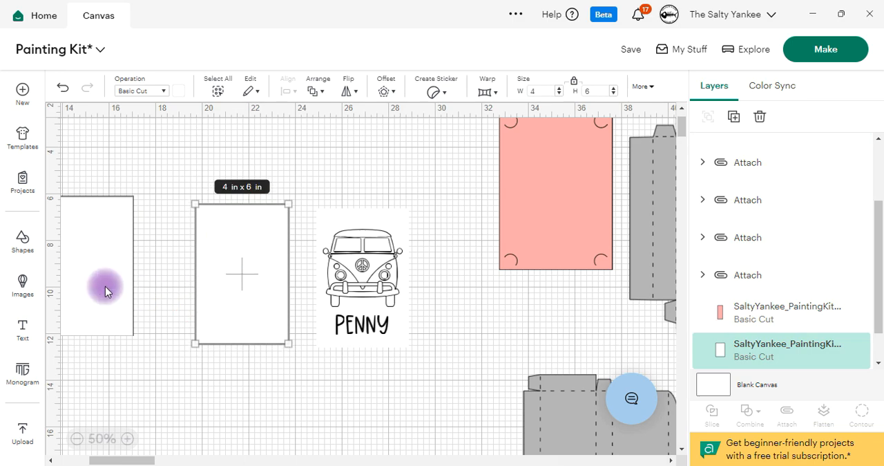
left_click_drag(132, 290, 173, 265)
left_click(77, 439)
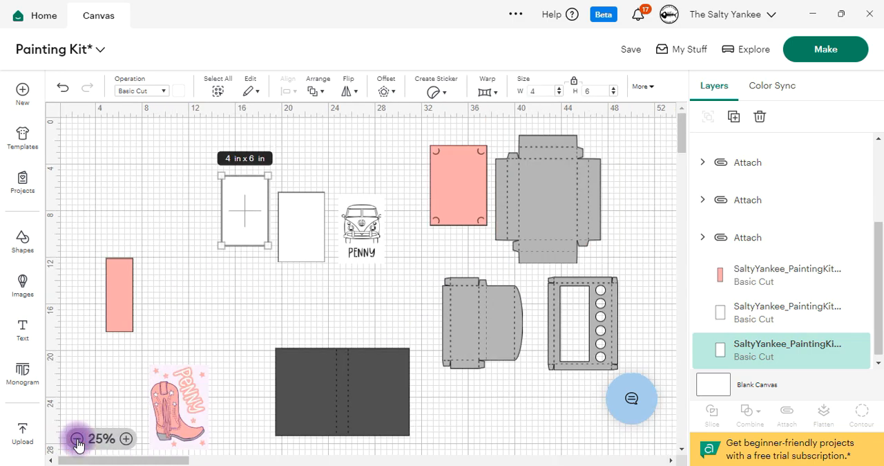
scroll(391, 255, "down", 2)
scroll(405, 282, "up", 2)
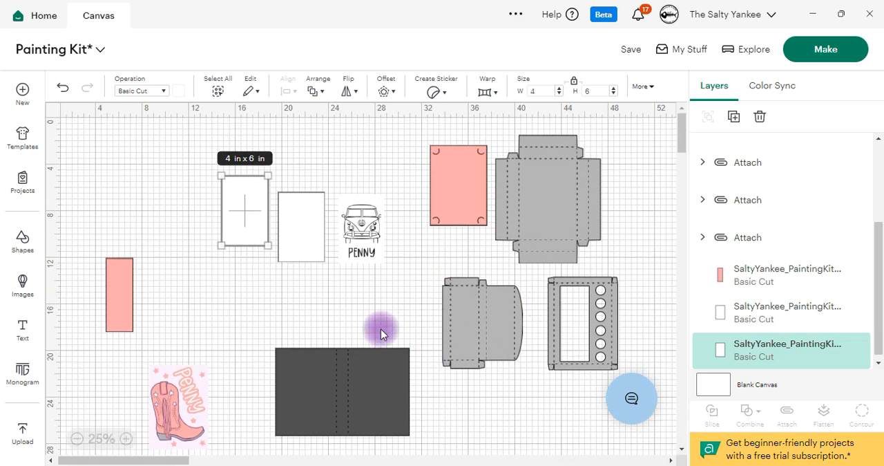